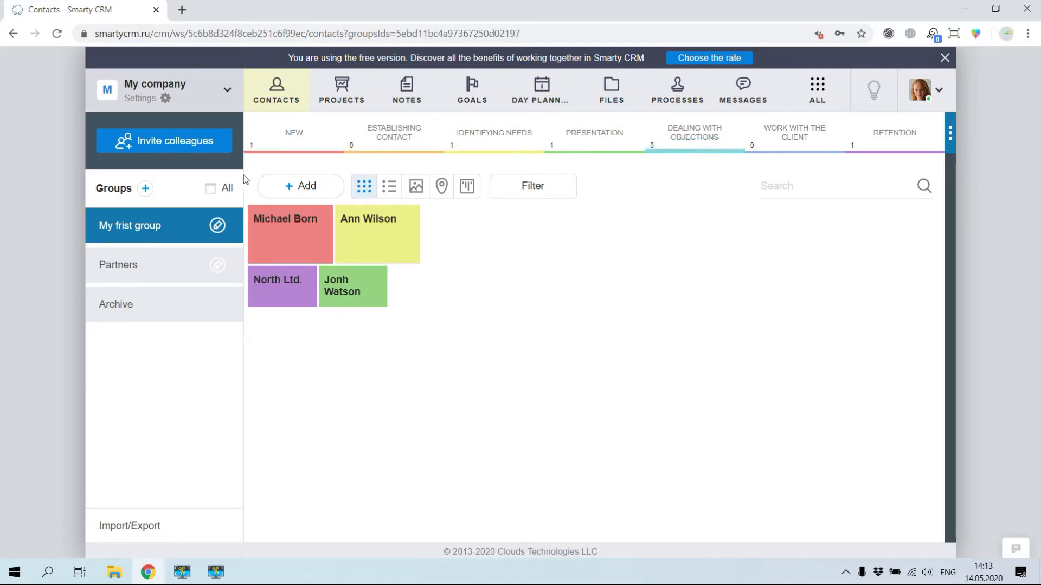
Open the settings of the contact group "My frist group" and rename the group as Customers.
left_click(217, 226)
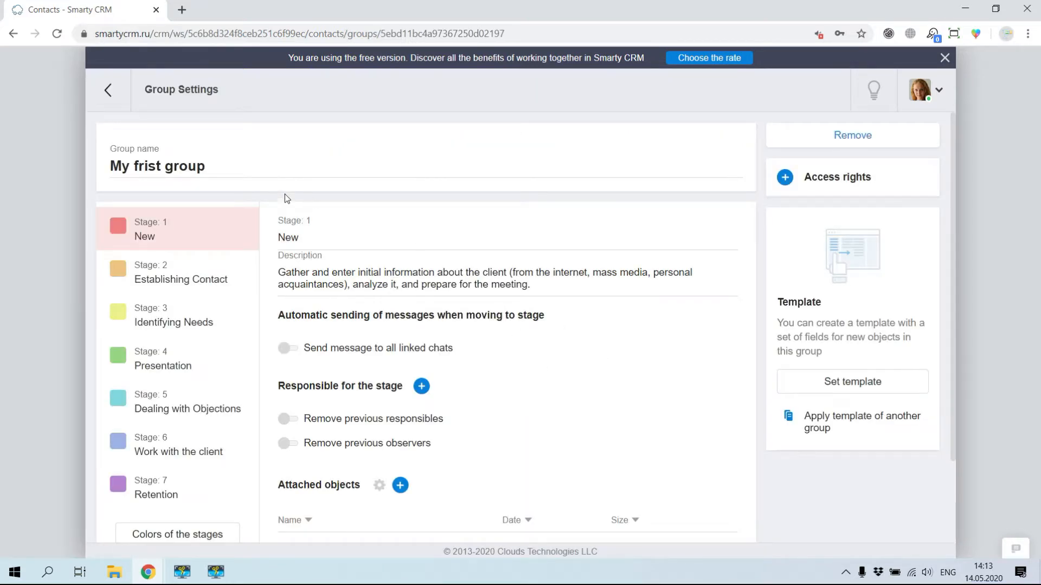
left_click_drag(236, 170, 89, 174)
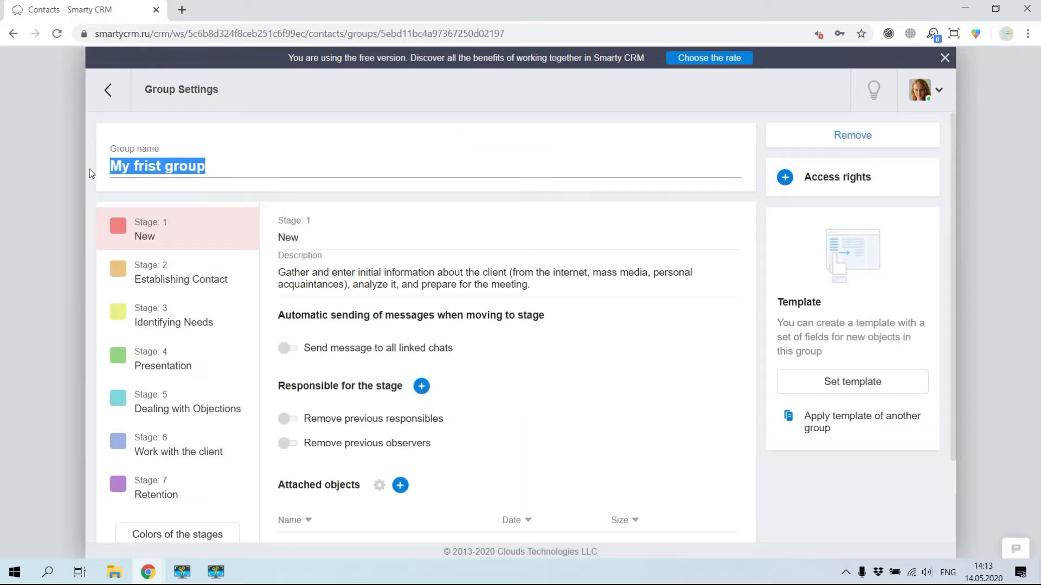
type("C")
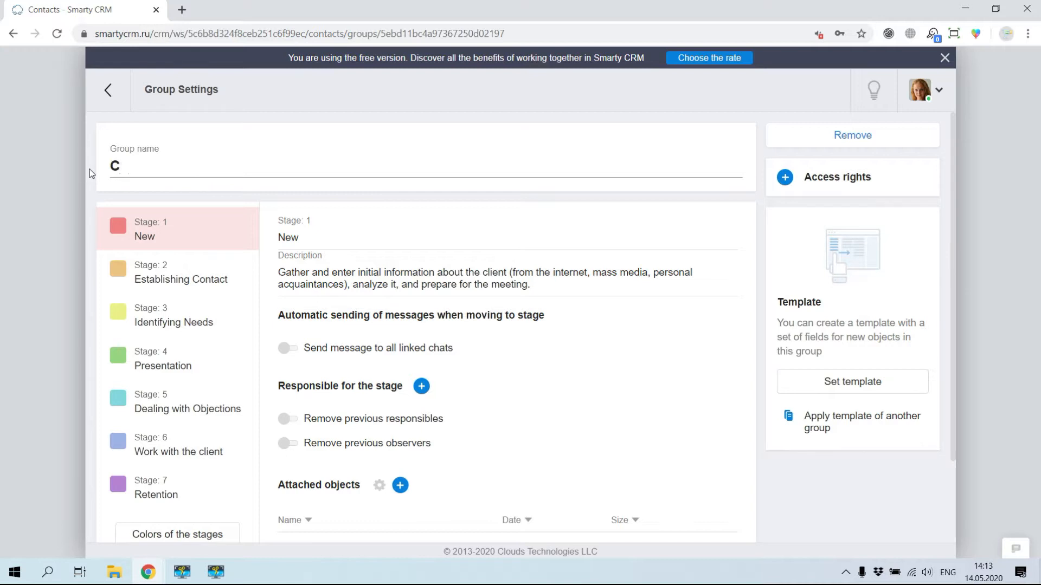
type("ustomers")
Look through the Customers group's stages and their descriptions, from New through Dealing with Objections.
left_click(175, 289)
left_click(145, 236)
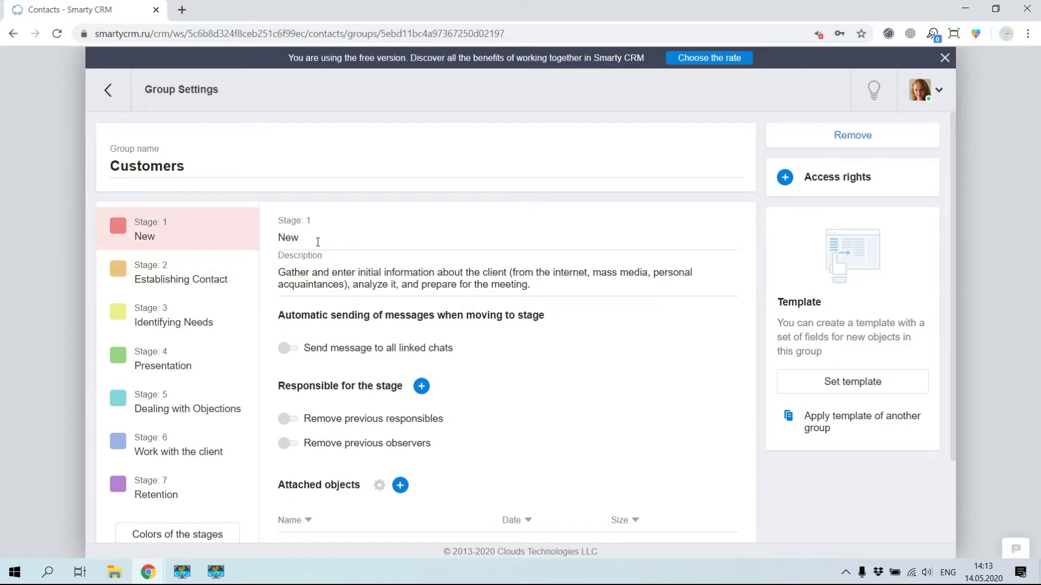
left_click(167, 280)
left_click(156, 320)
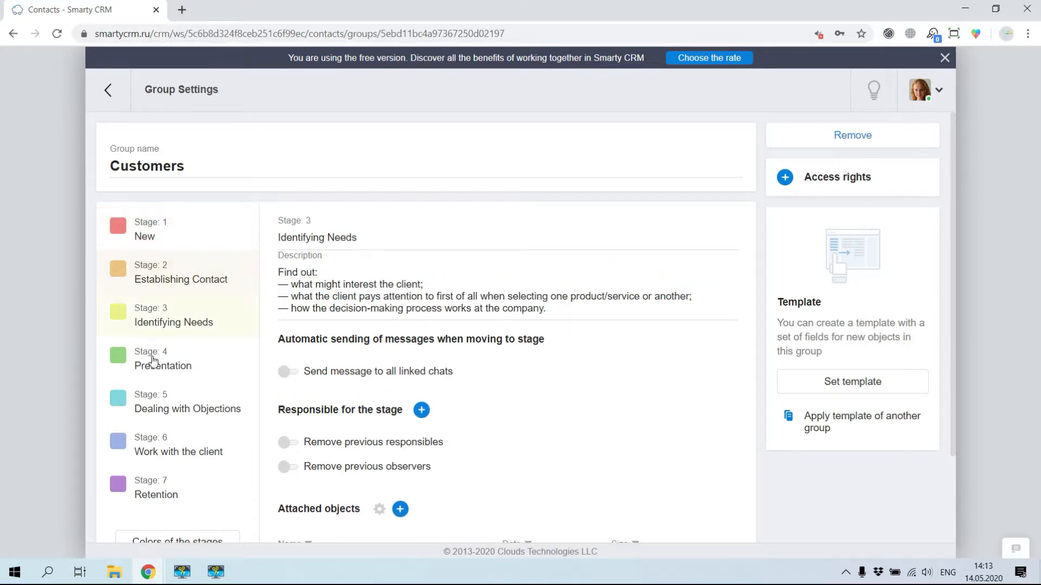
left_click(133, 413)
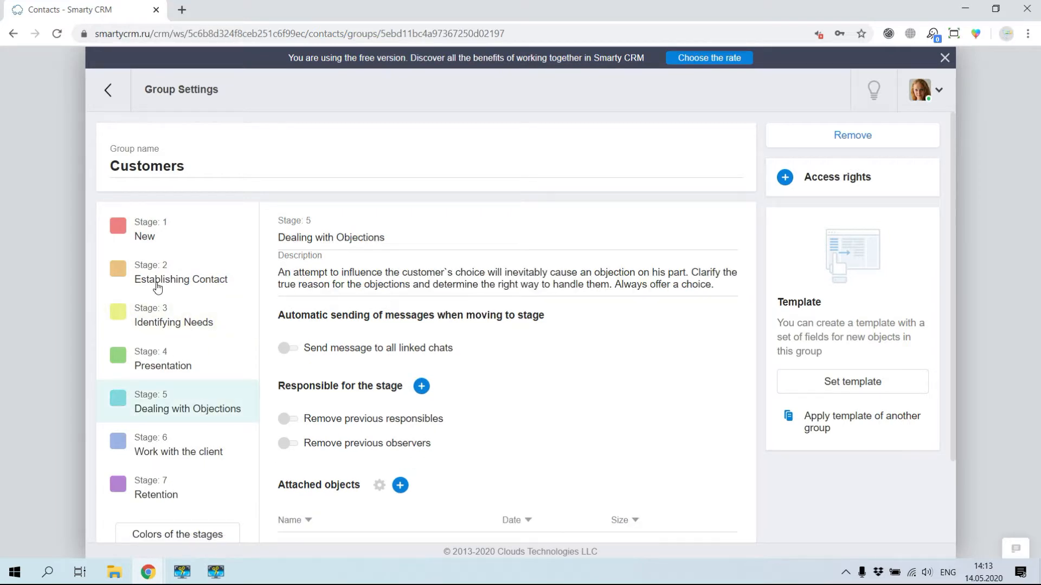
Rename stage 1 as "New application" and replace its description with "It is necessary to hire and appoint a person in charge".
left_click(143, 234)
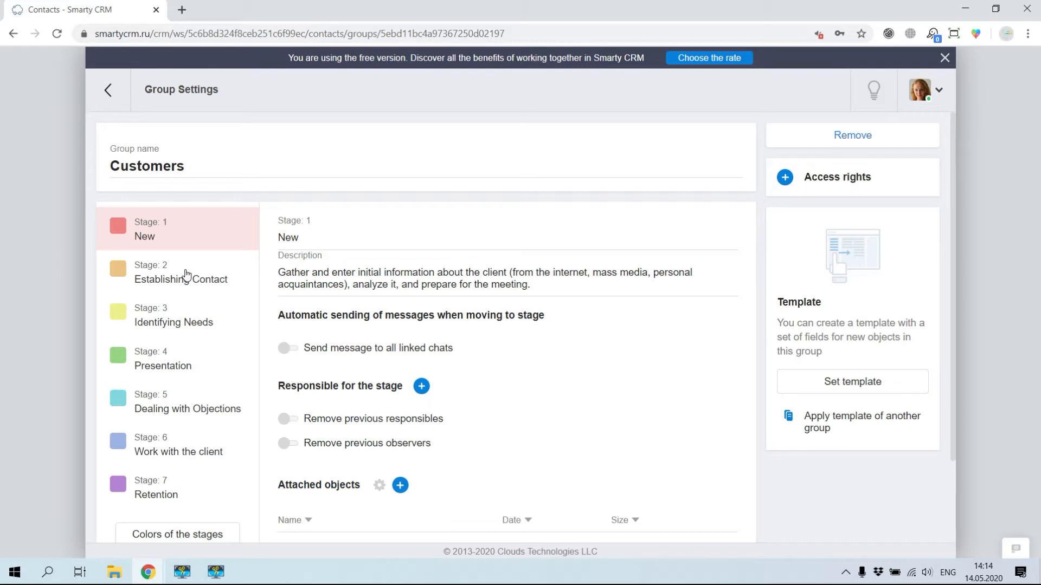
left_click(320, 241)
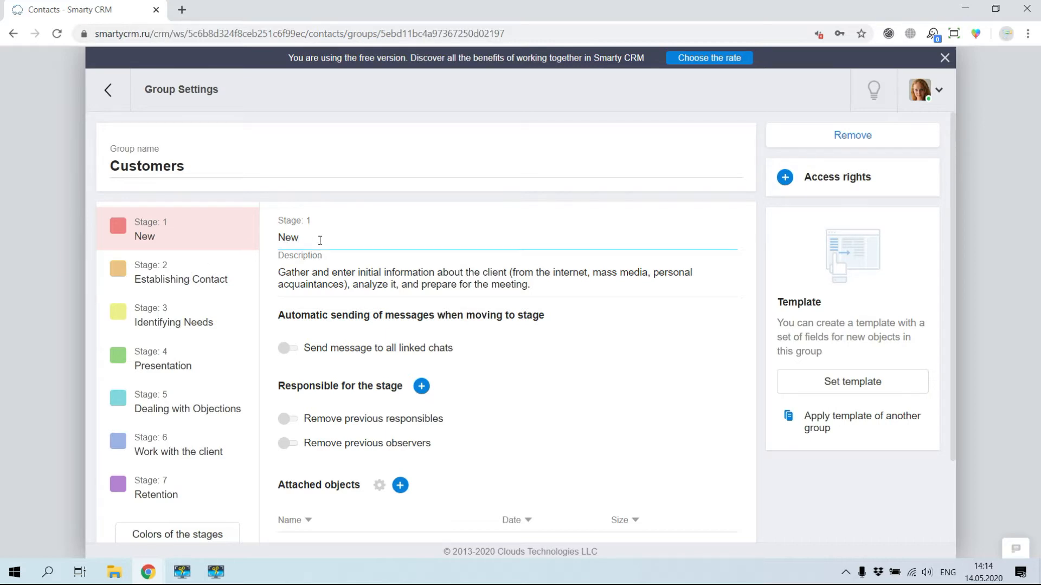
type("application")
left_click_drag(531, 286, 273, 268)
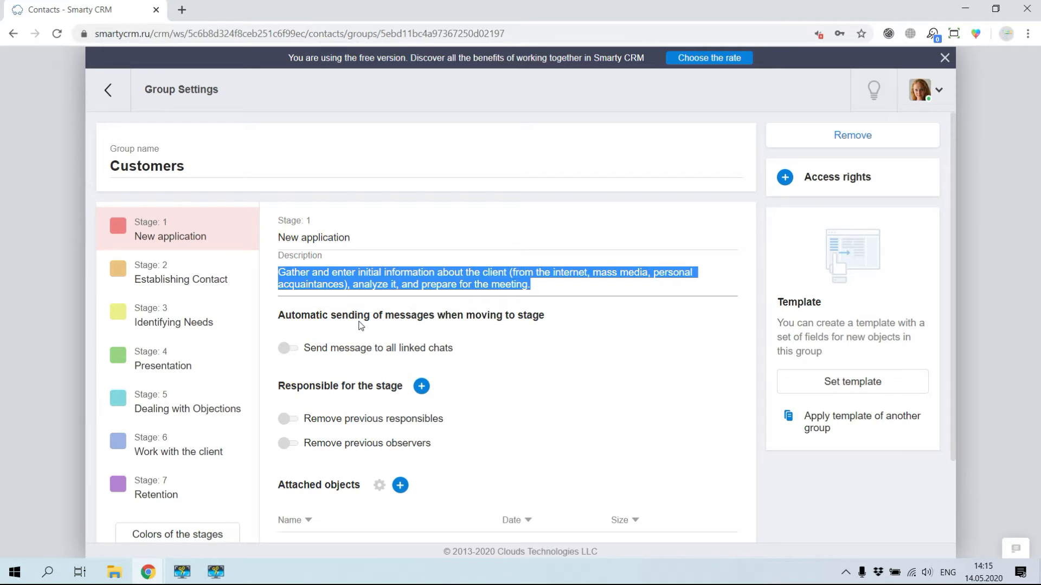
key("BackSpace")
type("It is")
type("necessary to hire and appoint a person in charge")
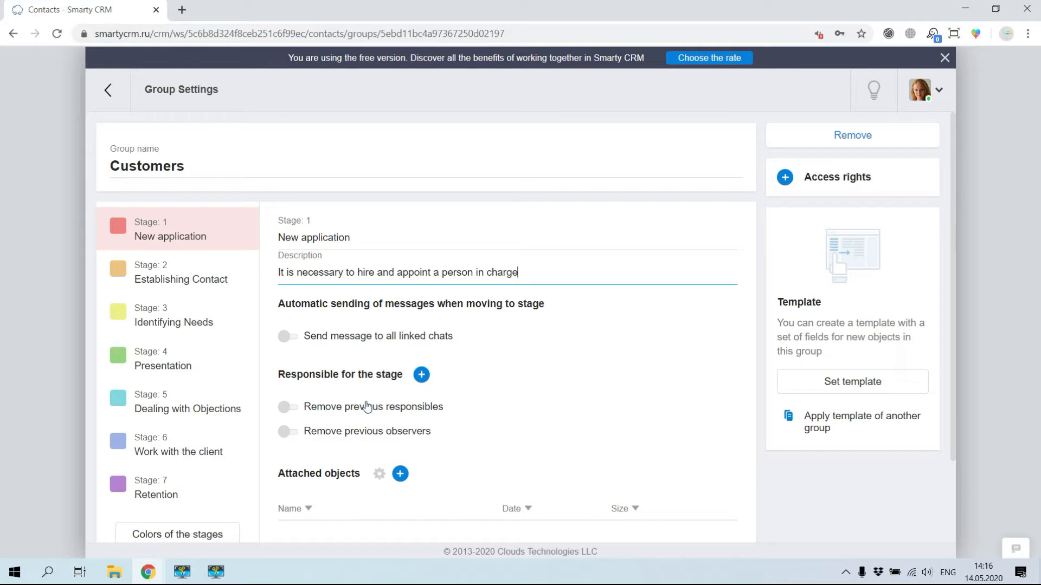
Replace the Establishing Contact stage's description with "Make a good first impression and understand the mood of interlocutor for futher comfortable work".
left_click(202, 283)
left_click_drag(491, 302, 271, 262)
type("M")
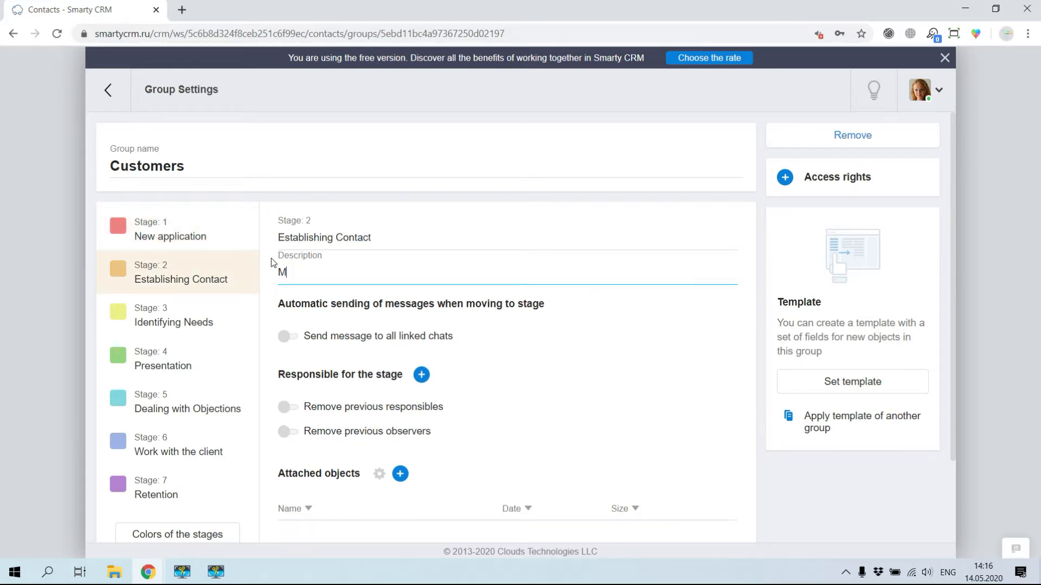
type("ake a good")
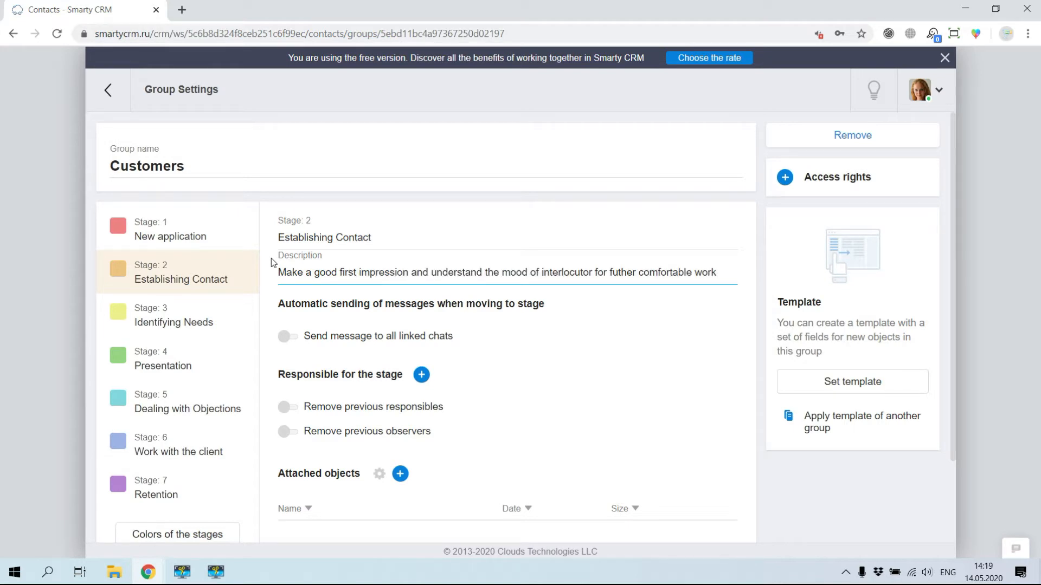
Upload the contract template file from the desktop as an attached object of the Identifying Needs stage.
left_click(159, 326)
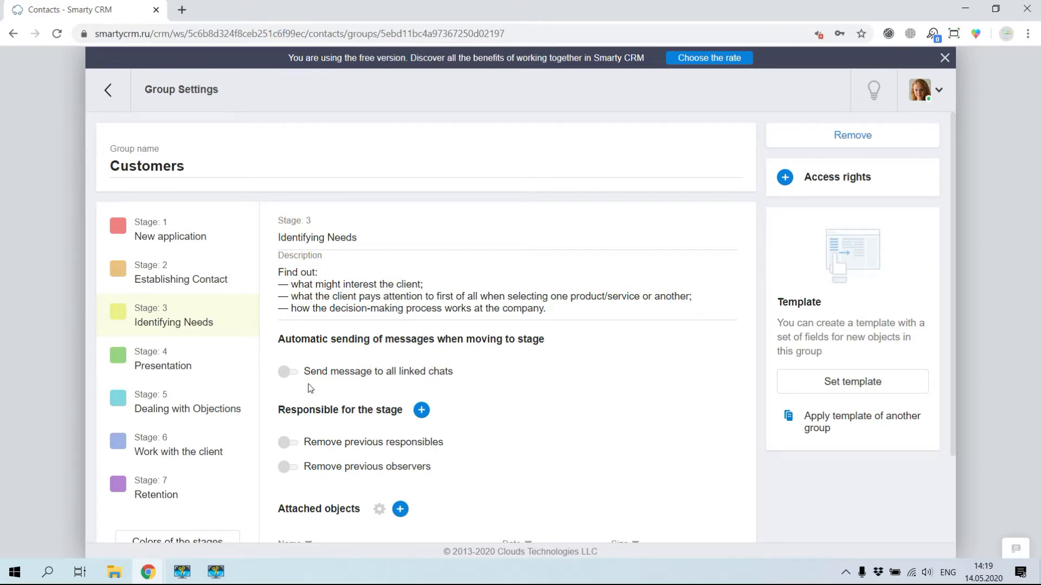
scroll(406, 449, "down", 1)
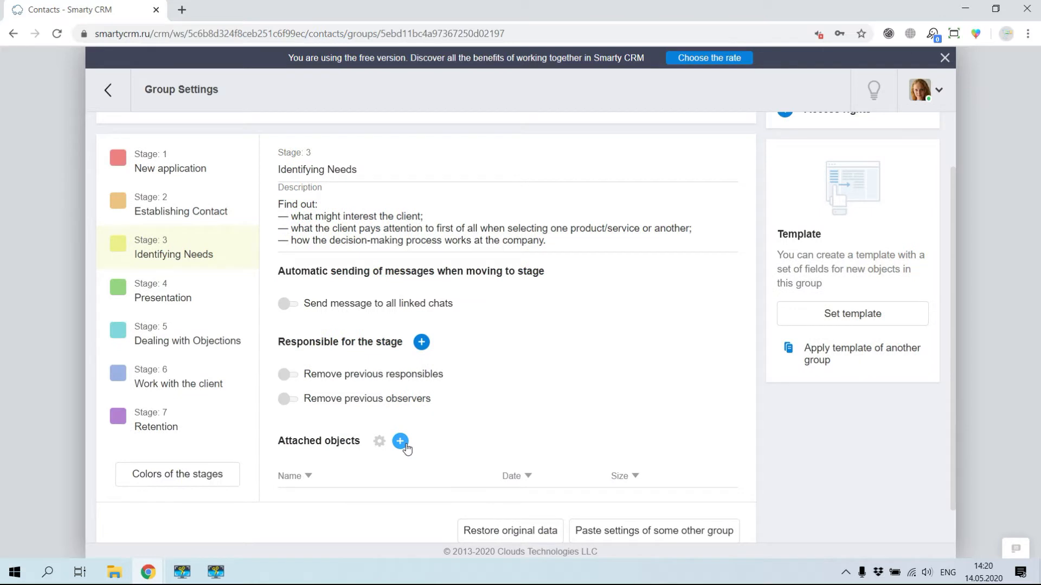
left_click(400, 443)
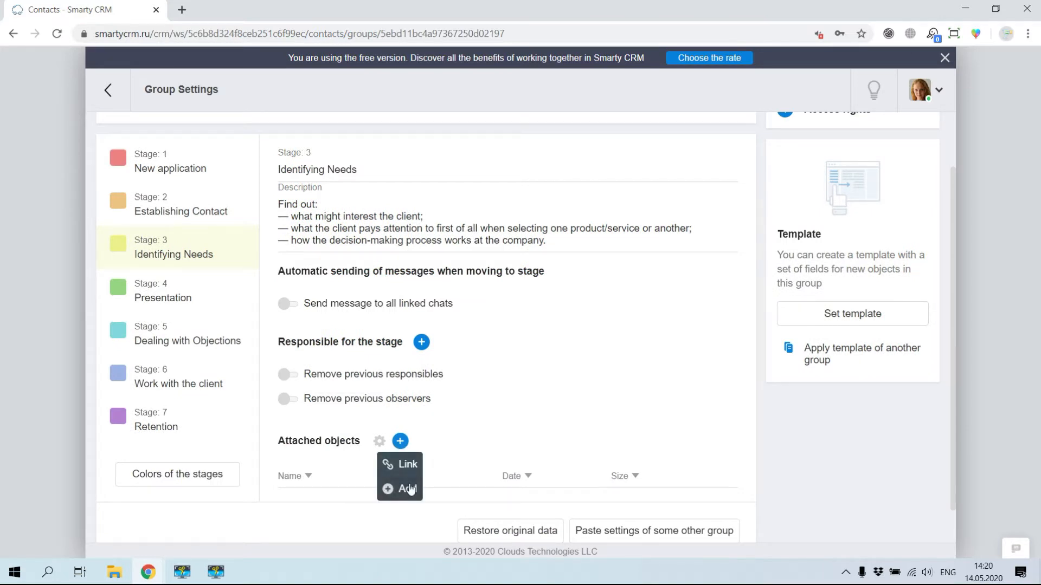
left_click(411, 489)
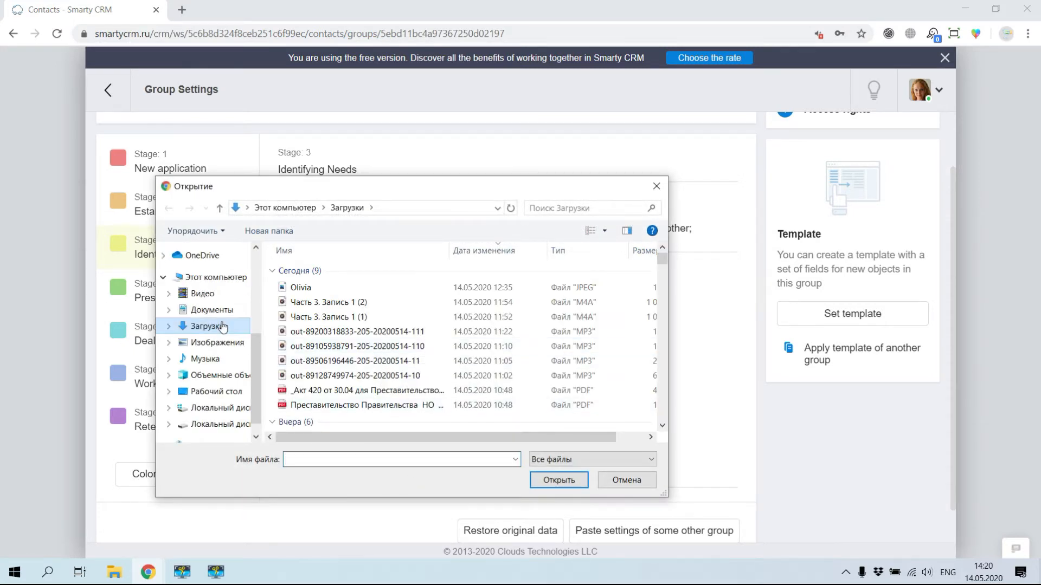
left_click(216, 391)
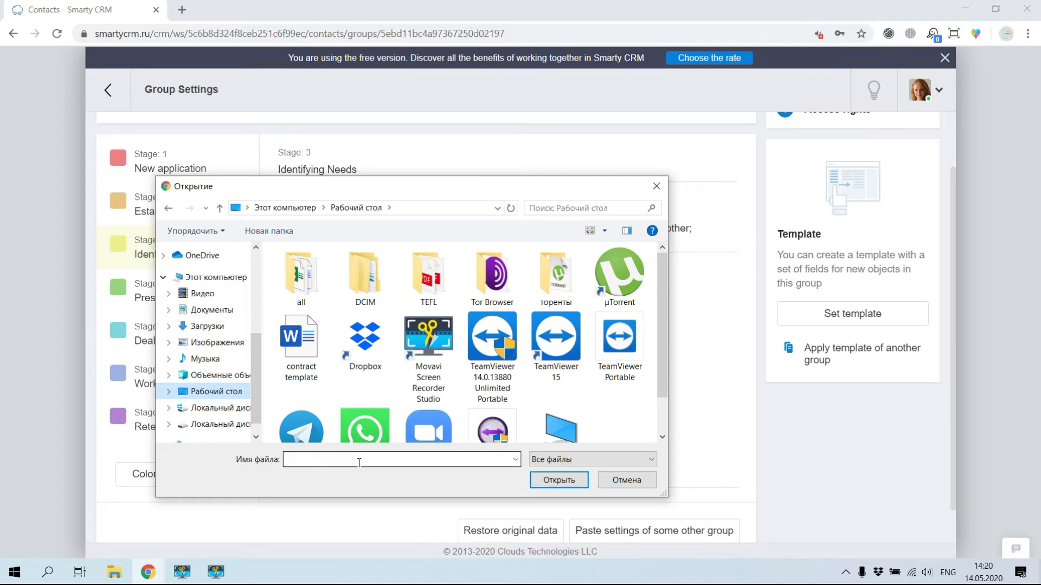
left_click(321, 355)
left_click(563, 484)
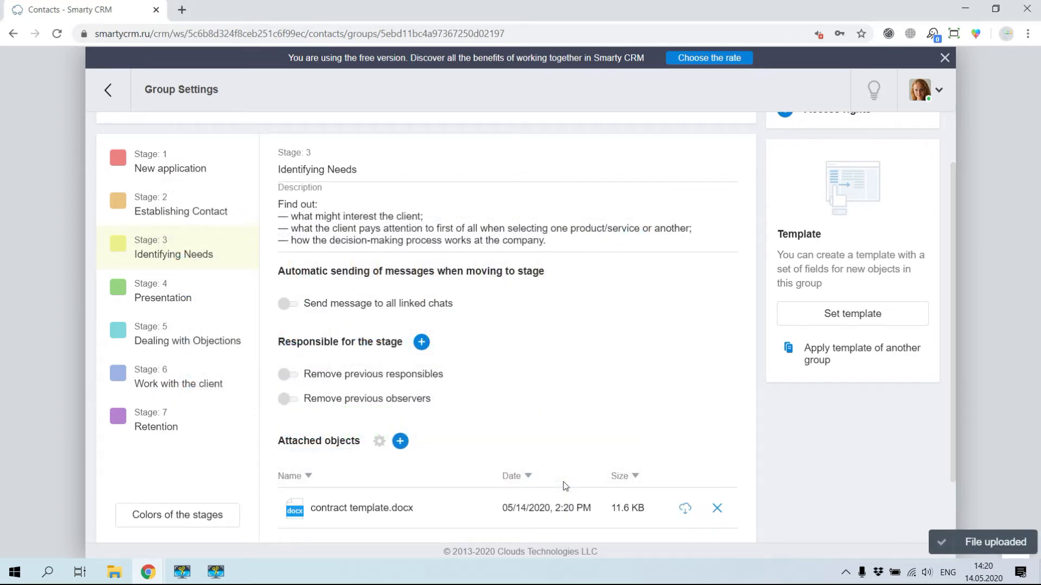
Return to the contacts and view the Identifying Needs stage's information with its description and attached file.
mouse_move(90, 82)
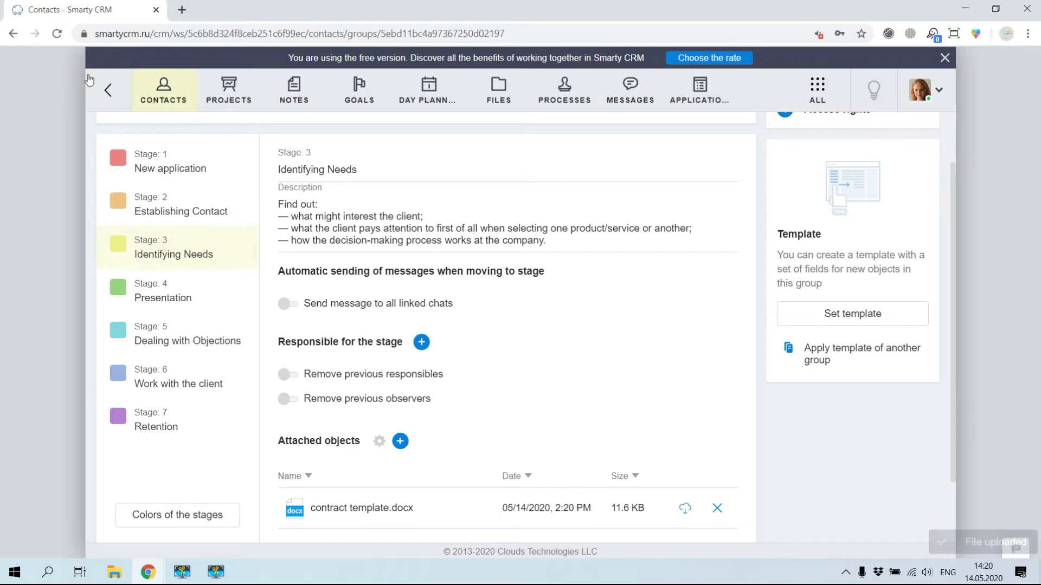
left_click(164, 92)
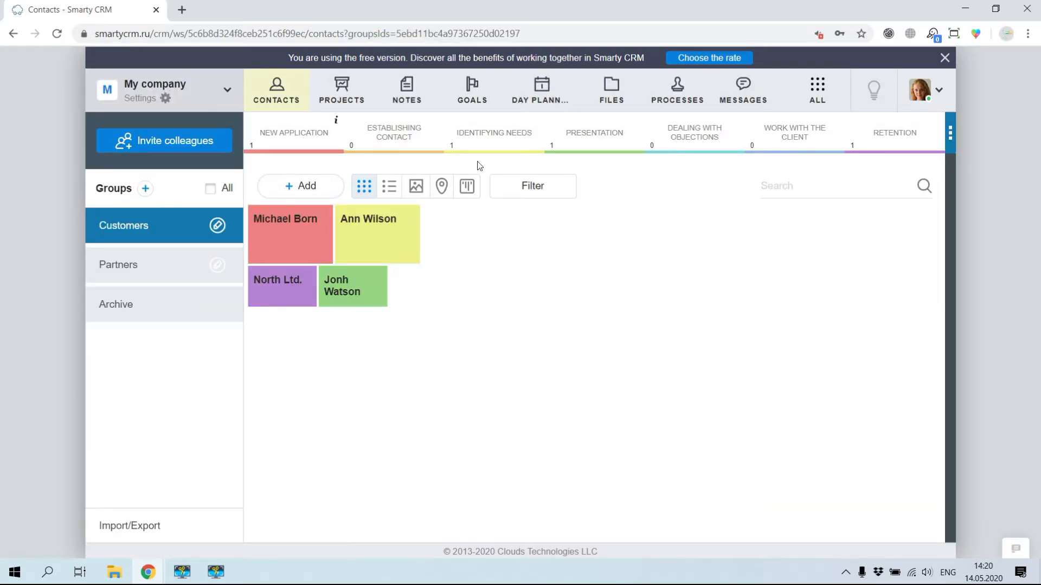
left_click(537, 121)
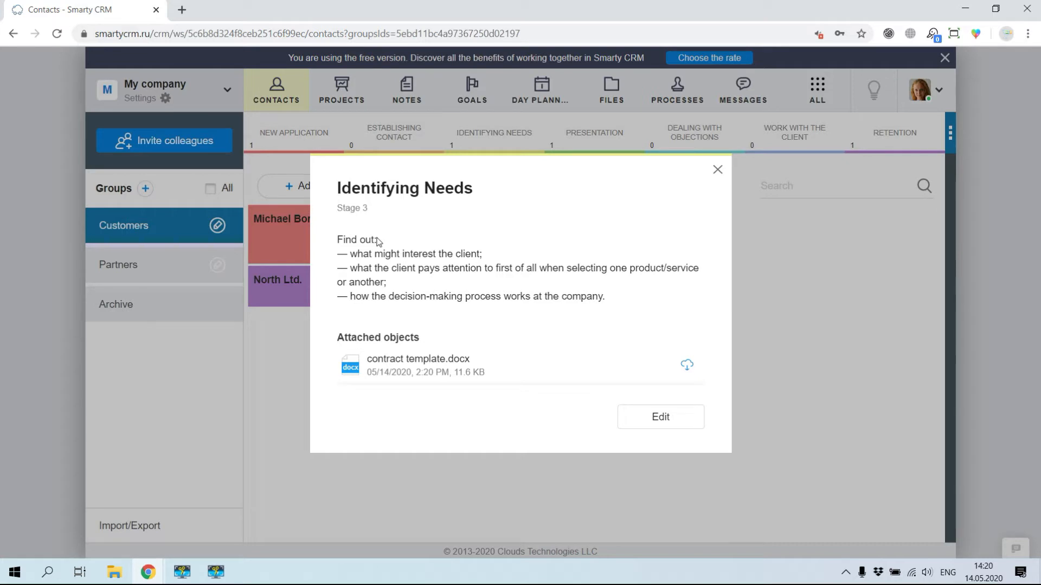
left_click(219, 224)
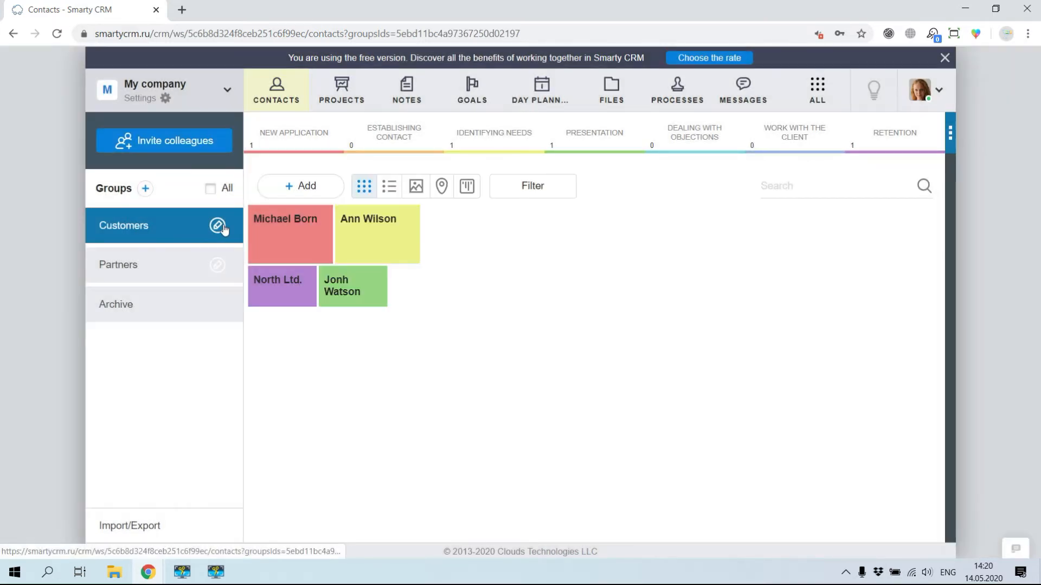
Reopen the Customers group's settings, view the New application stage's details, and return to the contacts.
left_click(219, 225)
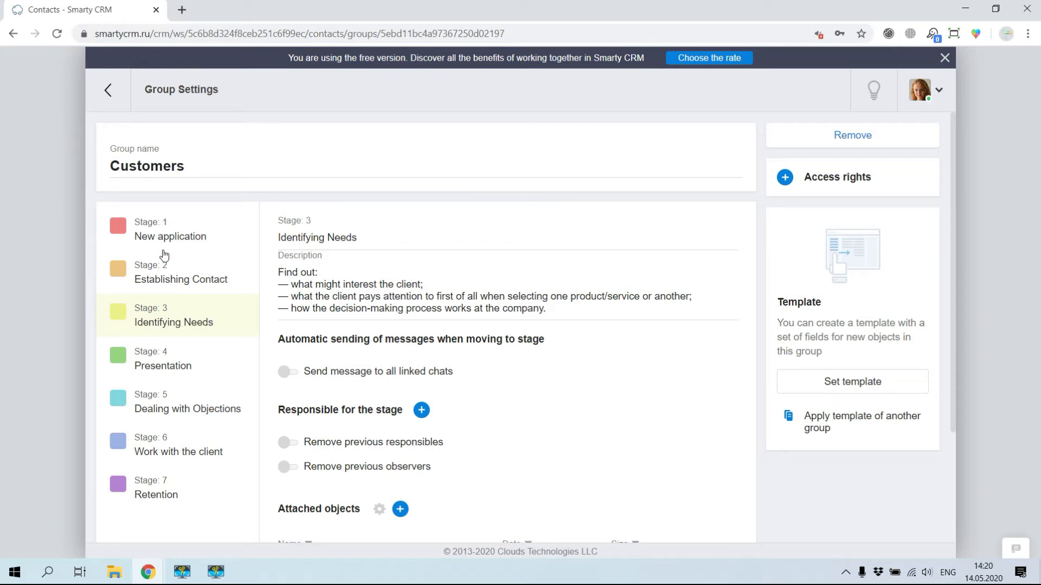
left_click(173, 237)
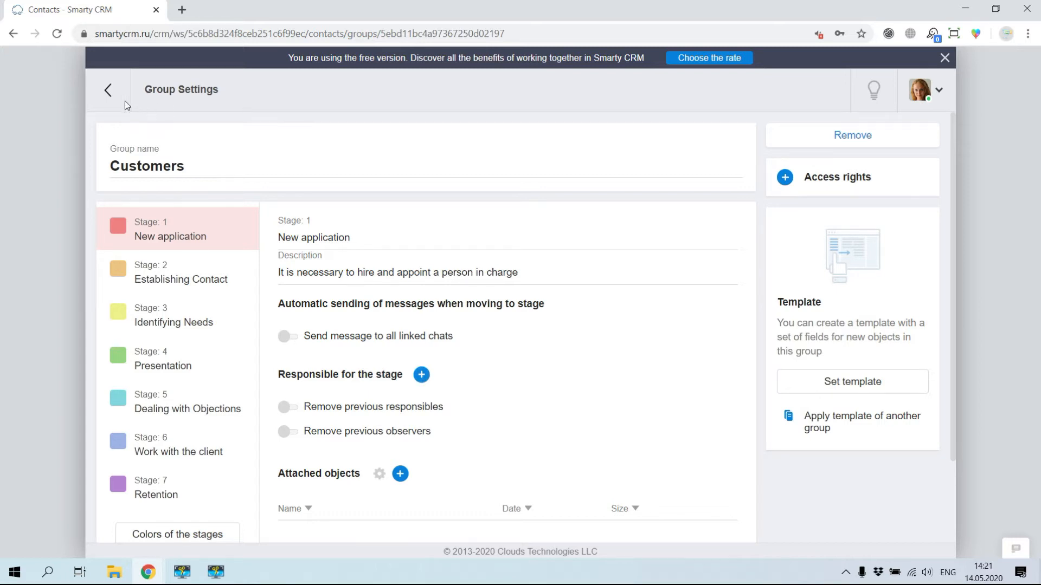
left_click(111, 93)
Switch to the Law firm workspace and open the settings of its Clients group.
left_click(214, 98)
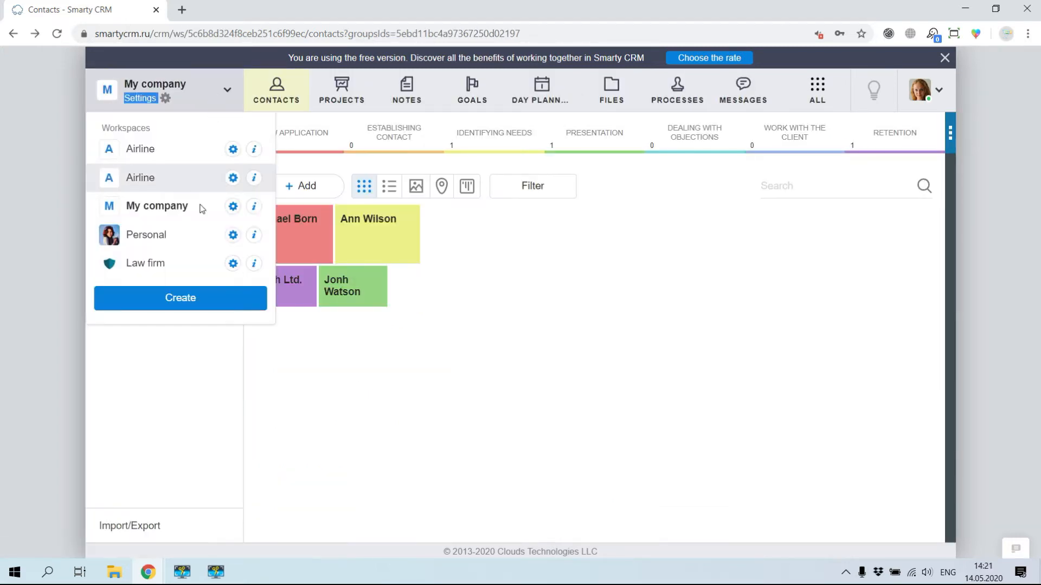
left_click(186, 265)
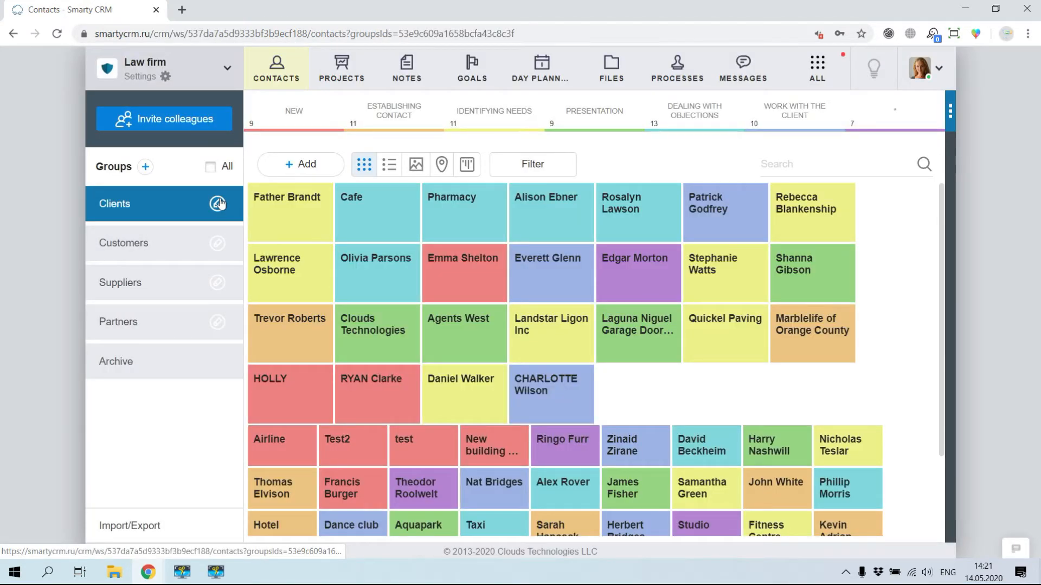
left_click(217, 204)
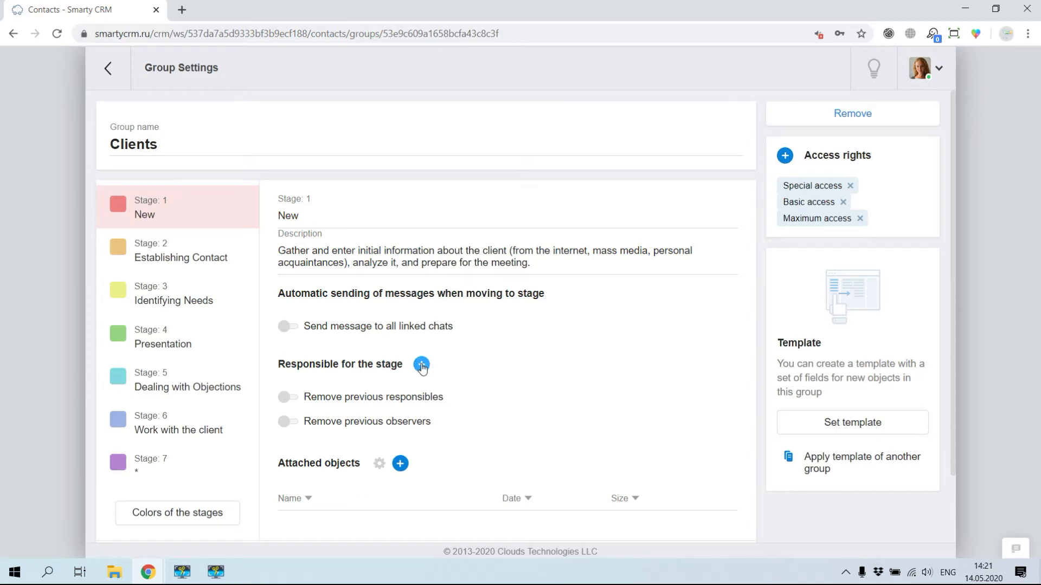
Make the fourth listed colleague responsible for the New stage of the Clients group and save the choice.
left_click(421, 364)
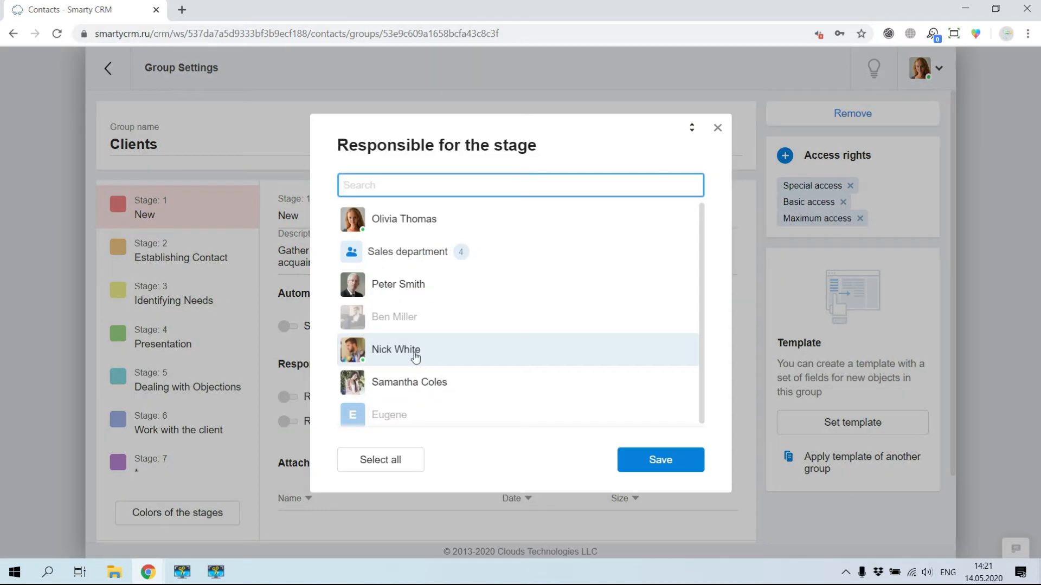
left_click(418, 363)
left_click(638, 462)
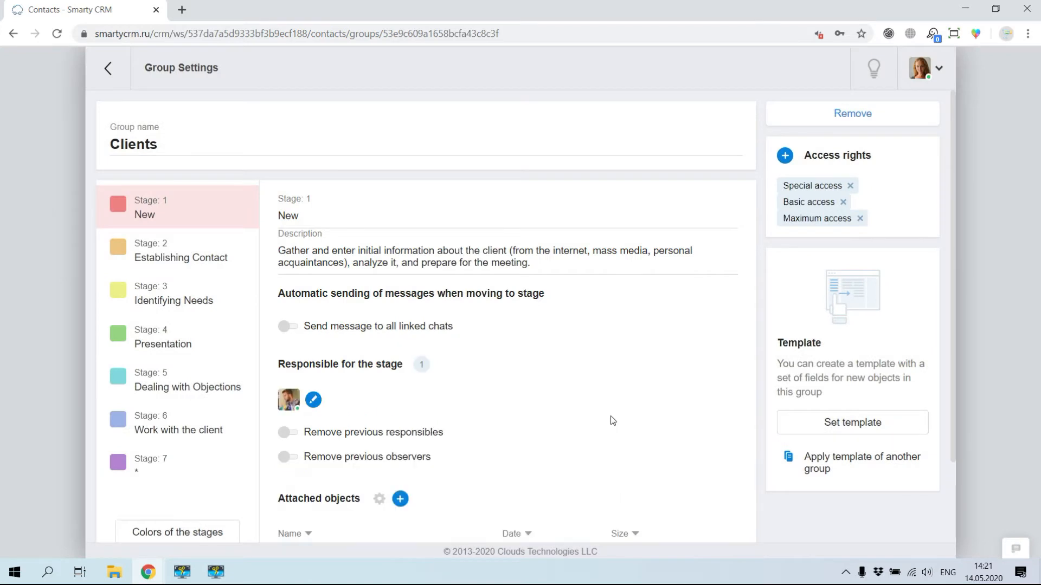
Make the same colleague responsible for the Establishing Contact stage and save the choice.
left_click(224, 259)
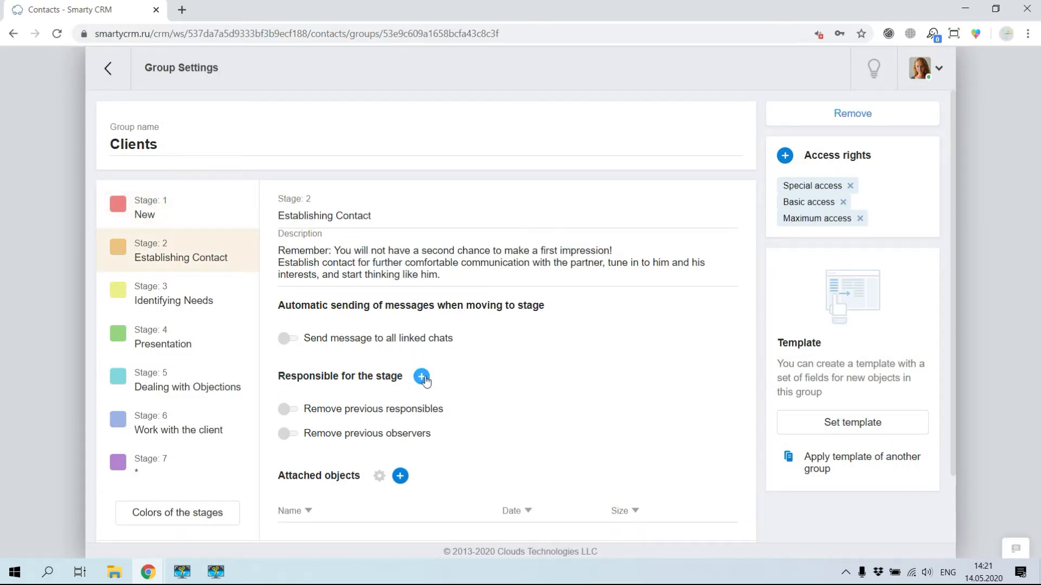
left_click(423, 378)
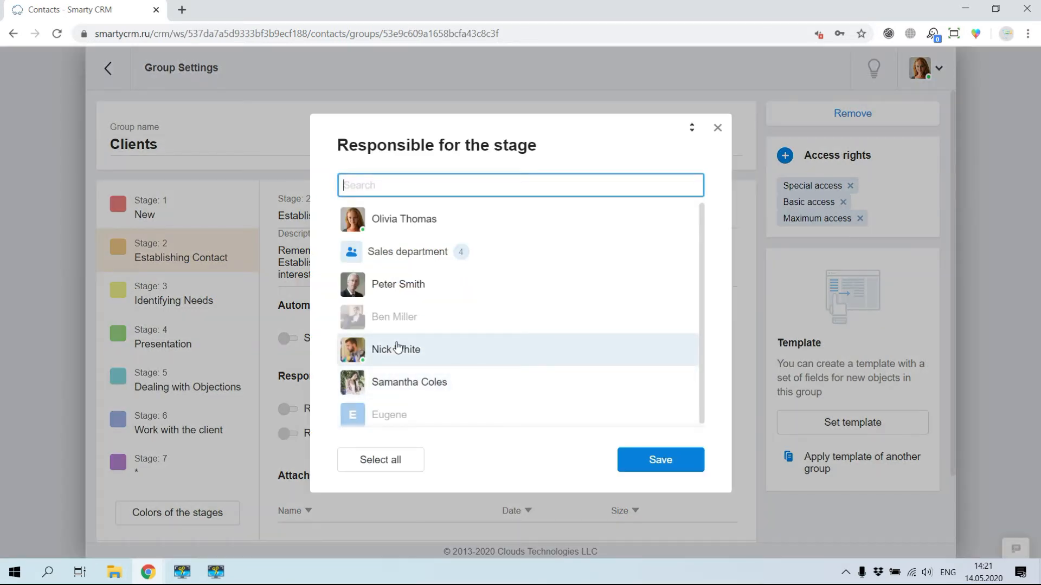
left_click(398, 348)
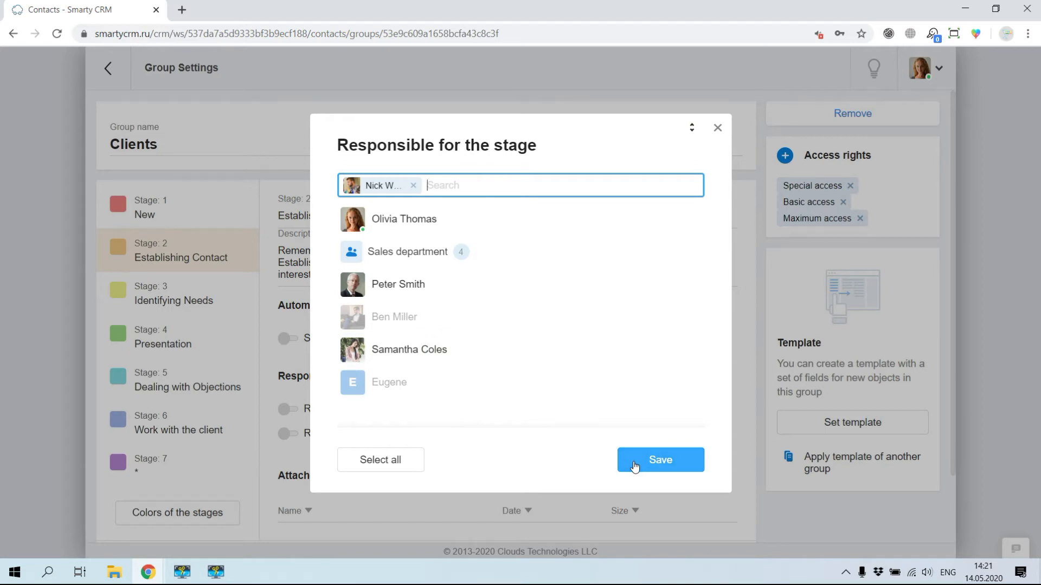
left_click(634, 467)
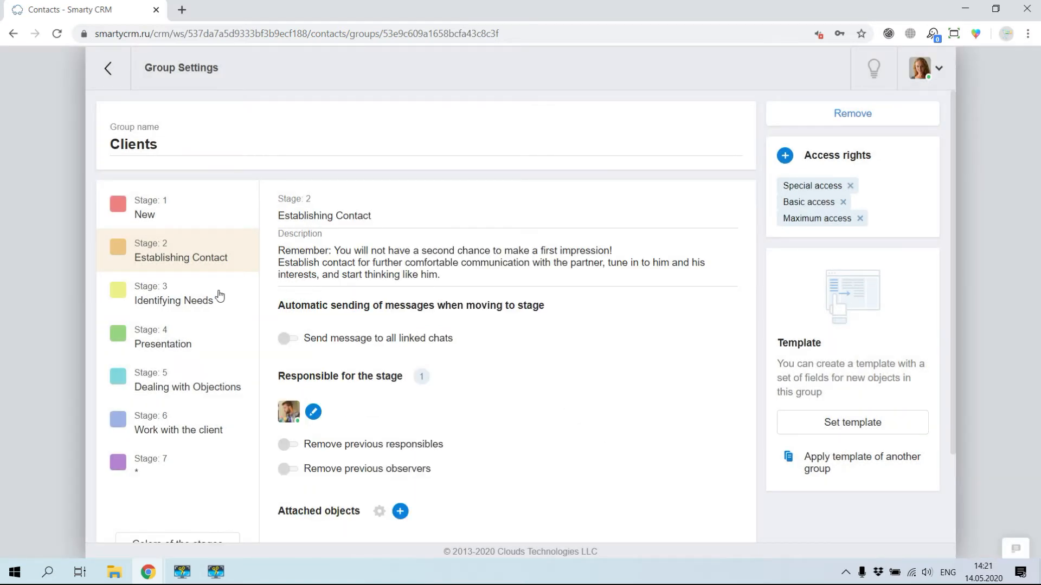
Make the same colleague responsible for the Identifying Needs stage of the Clients group and save the choice.
left_click(205, 302)
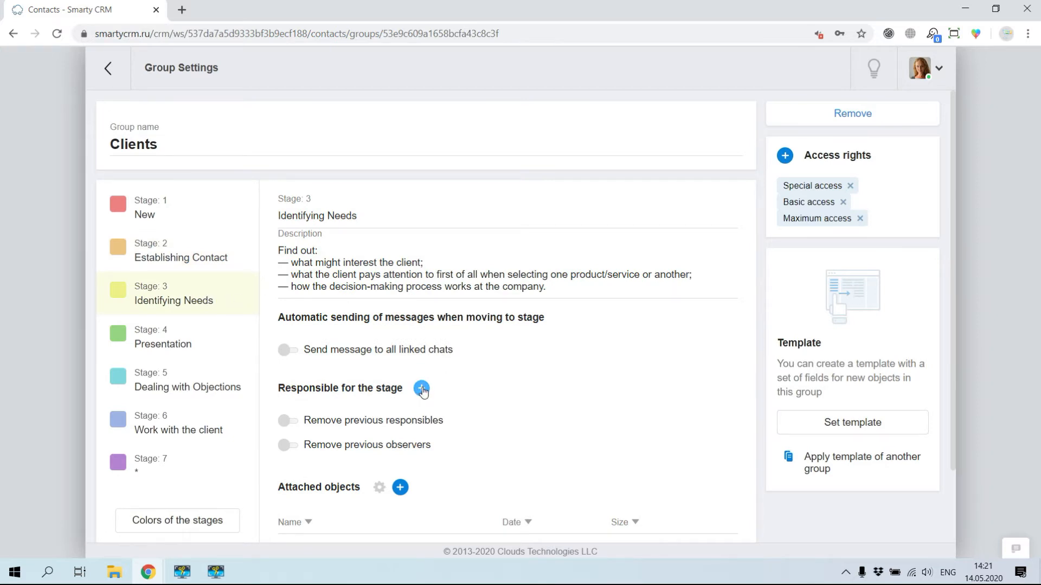
left_click(422, 389)
left_click(377, 350)
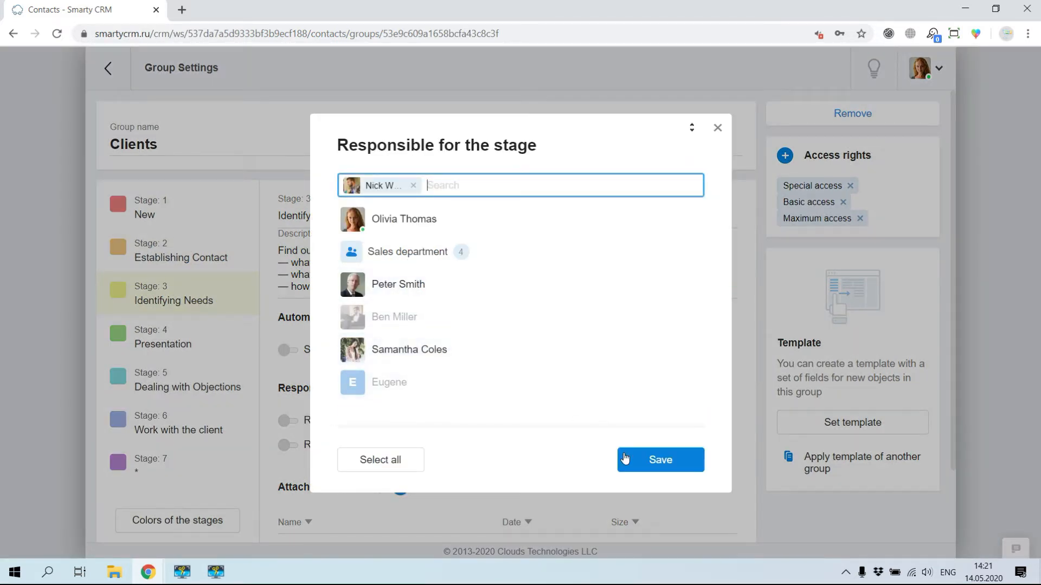
left_click(624, 458)
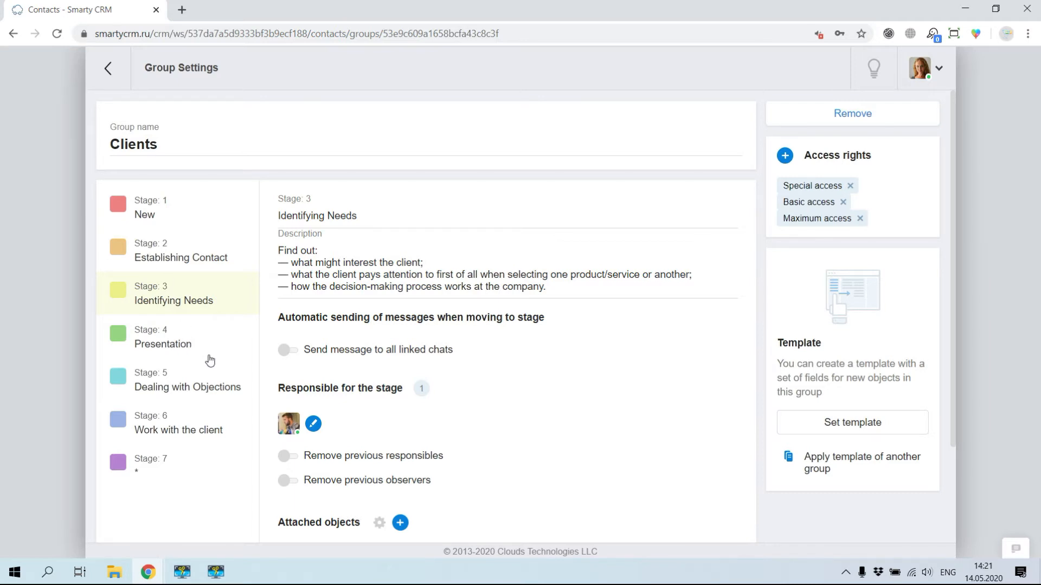
Make the first listed colleague responsible for the Presentation stage, save the choice, and enable Remove previous responsibles.
left_click(190, 345)
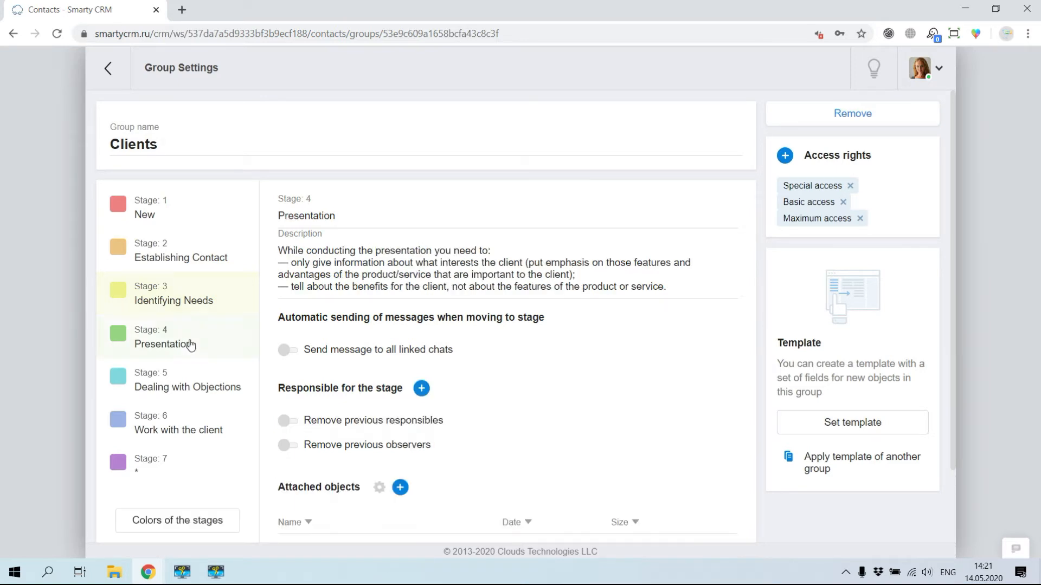
left_click(422, 390)
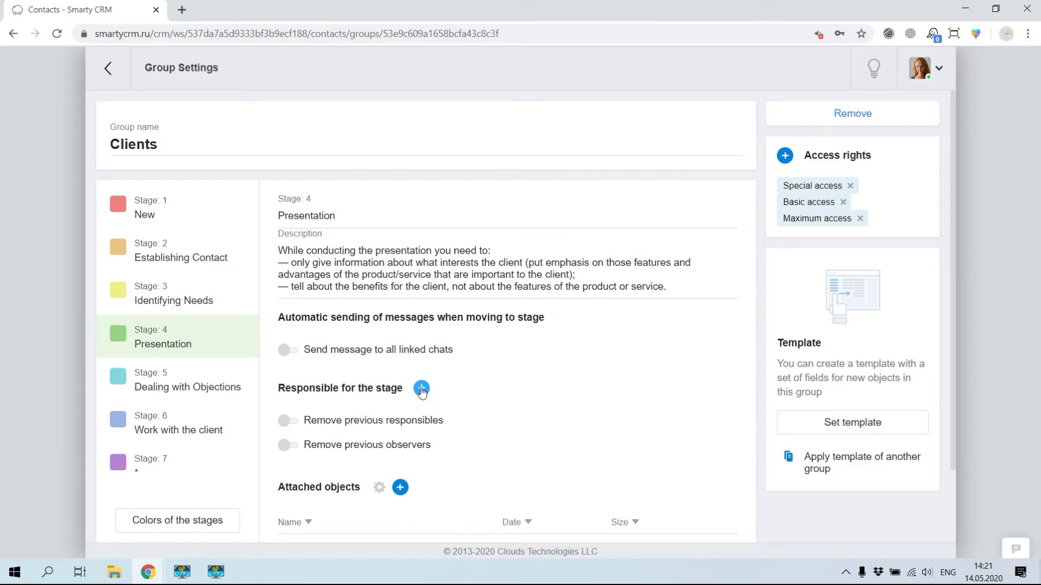
left_click(422, 391)
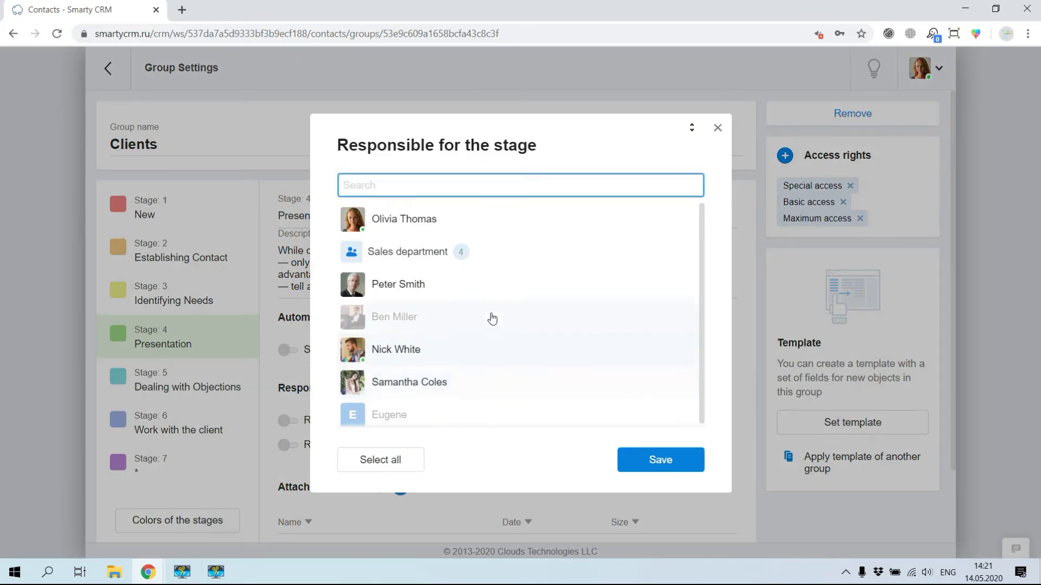
left_click(427, 220)
left_click(660, 460)
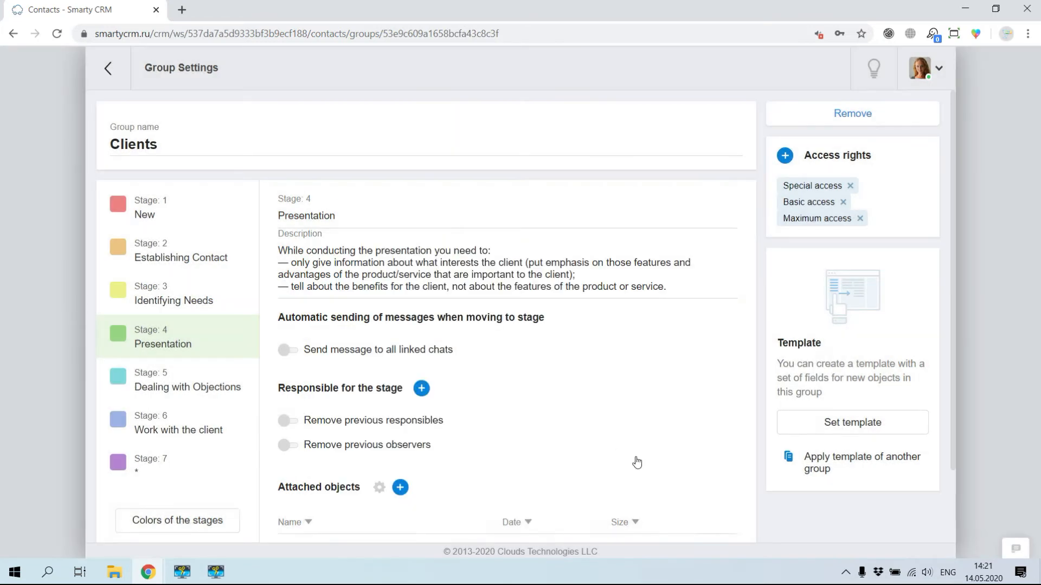
left_click(297, 458)
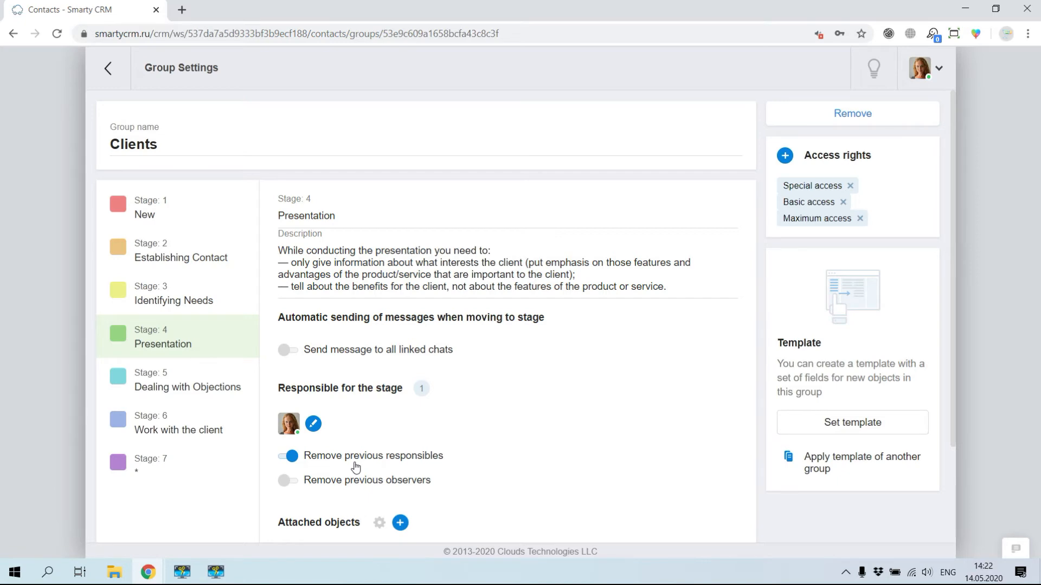
Return to the contacts, switch to the colleague's incognito browser window, and move the Cafe contact to the Presentation stage.
mouse_move(114, 81)
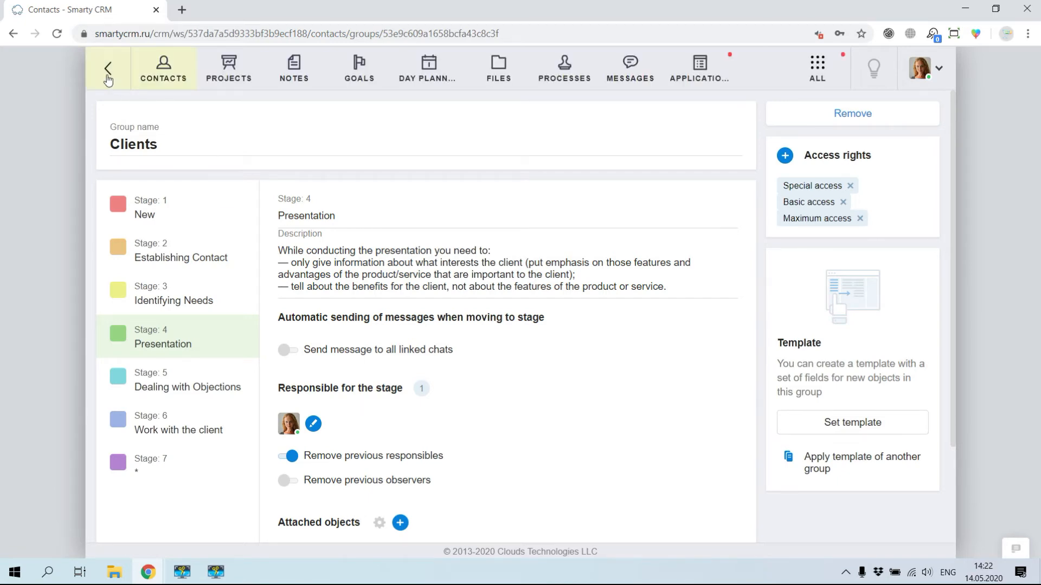
left_click(107, 78)
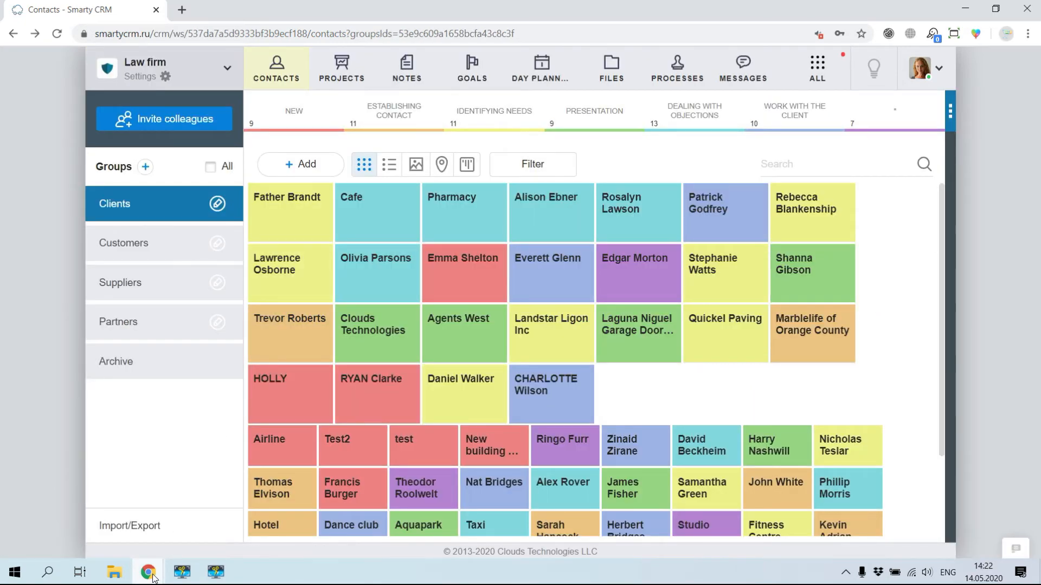
mouse_move(152, 577)
left_click(223, 476)
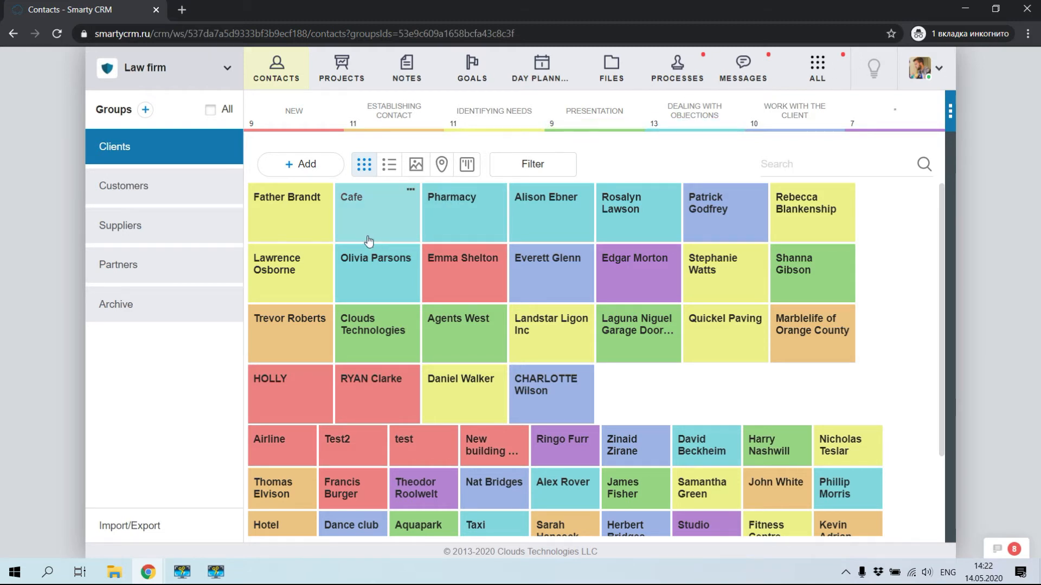
left_click_drag(367, 233, 600, 128)
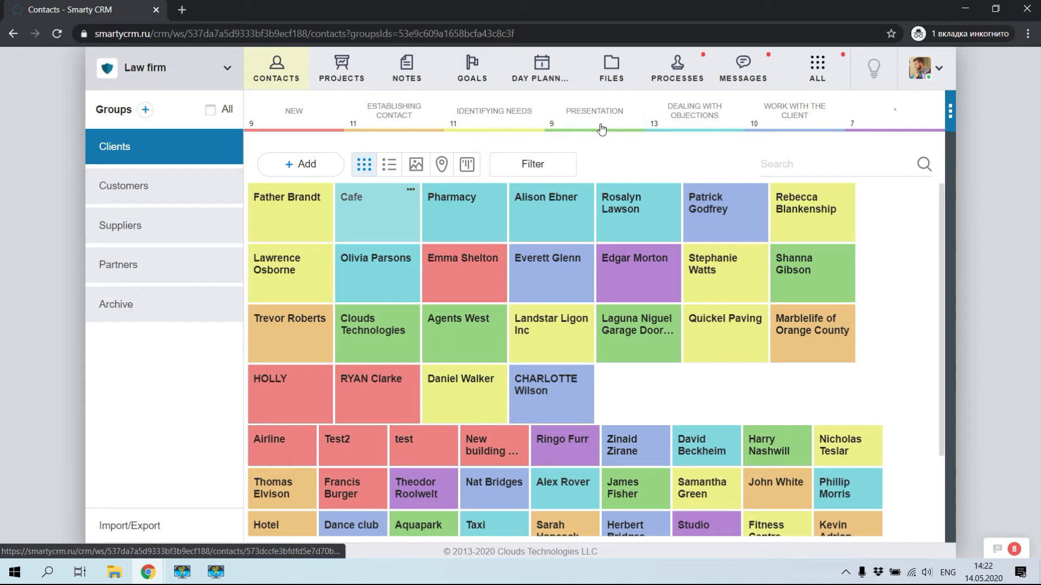
Switch back to the first browser window, view the Cafe contact's card, and return to the contacts.
left_click(144, 577)
left_click(103, 475)
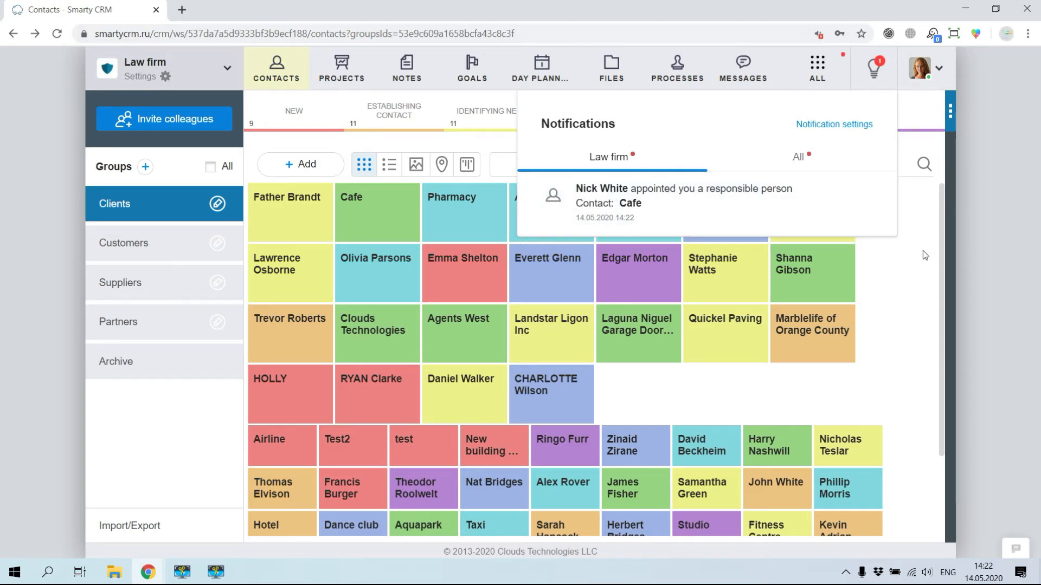
left_click(402, 222)
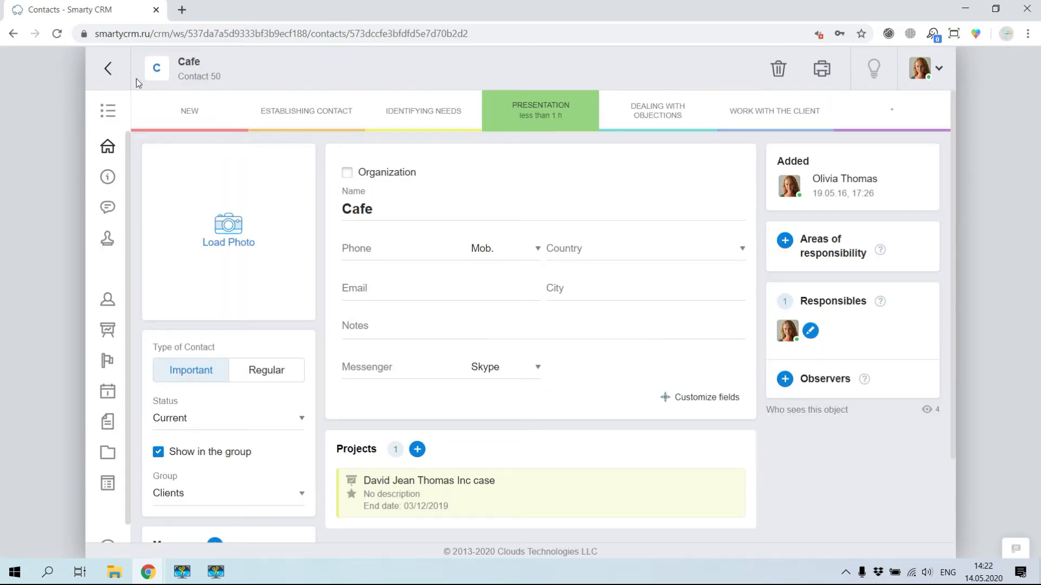
left_click(109, 68)
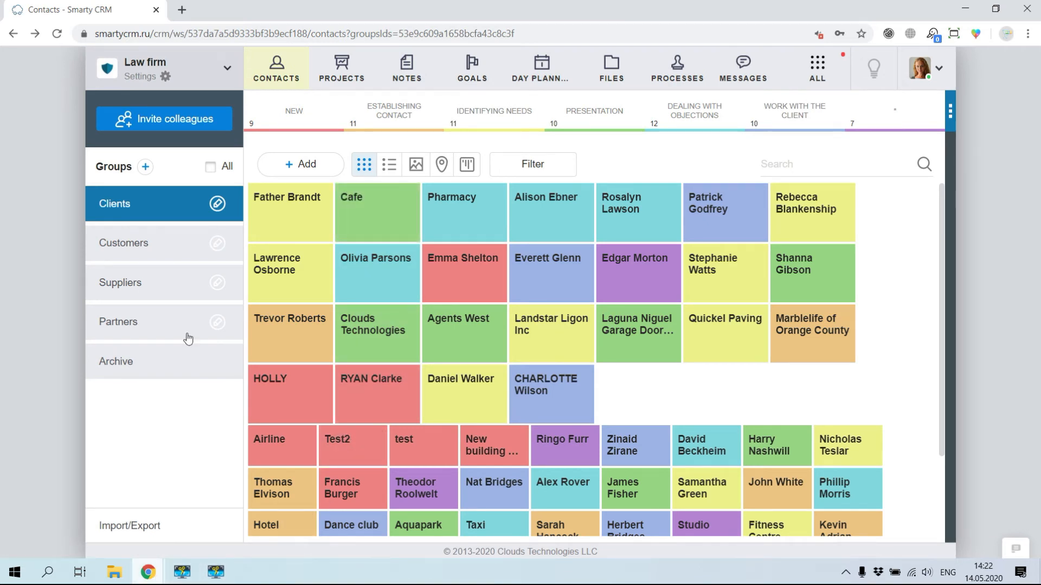
Switch to the My company workspace and open the settings of its Customers group.
left_click(217, 67)
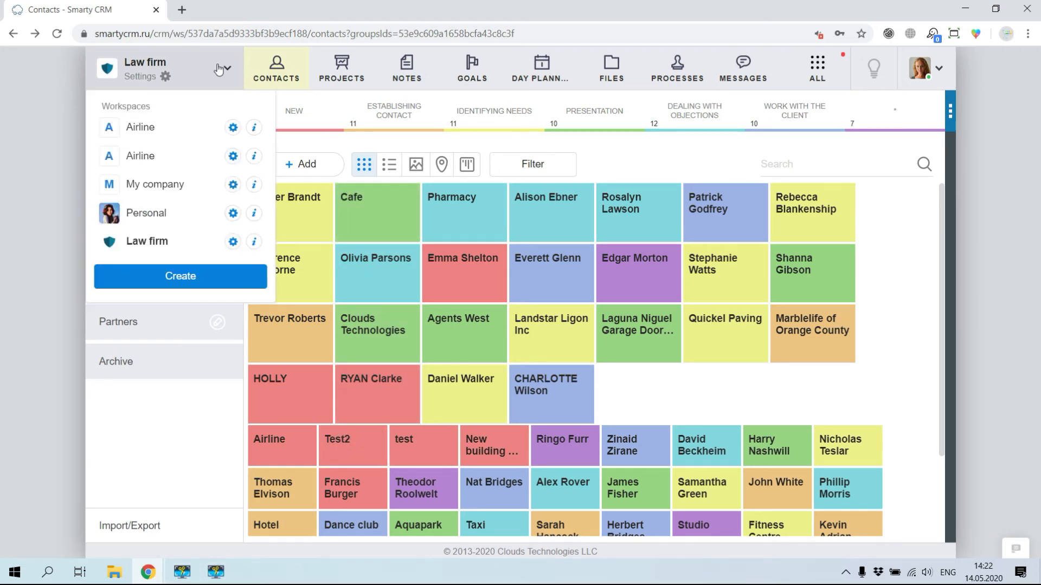
left_click(163, 186)
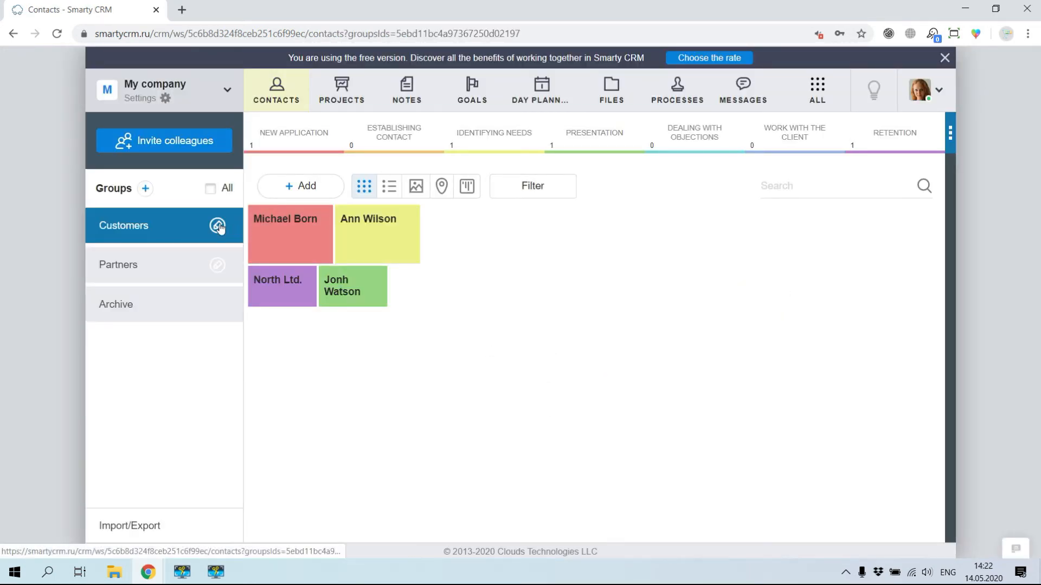
left_click(219, 227)
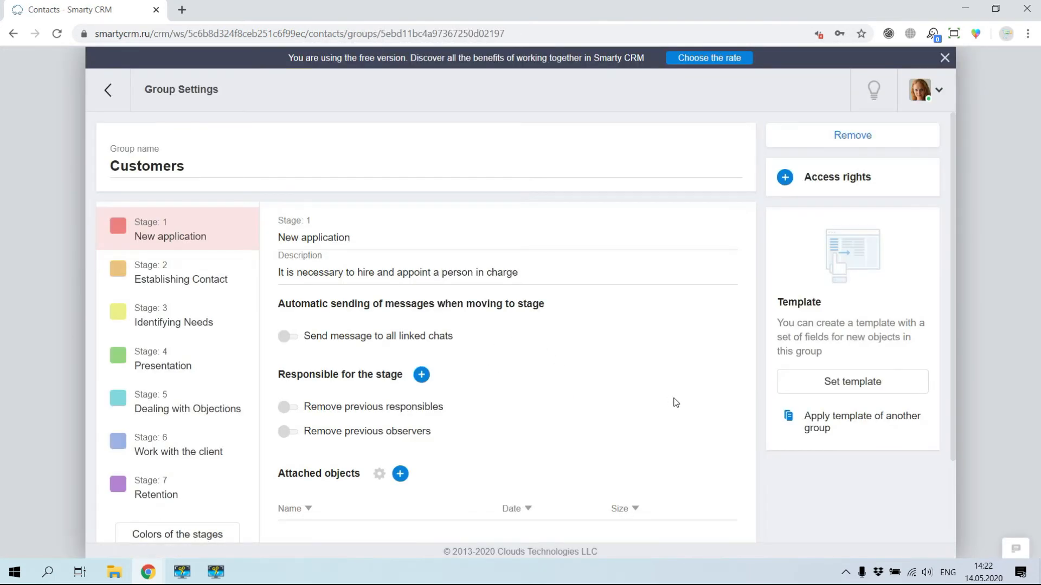
In the Customers group's template, swap the City and Email fields and move the Messenger and Position fields to the main information.
left_click(869, 384)
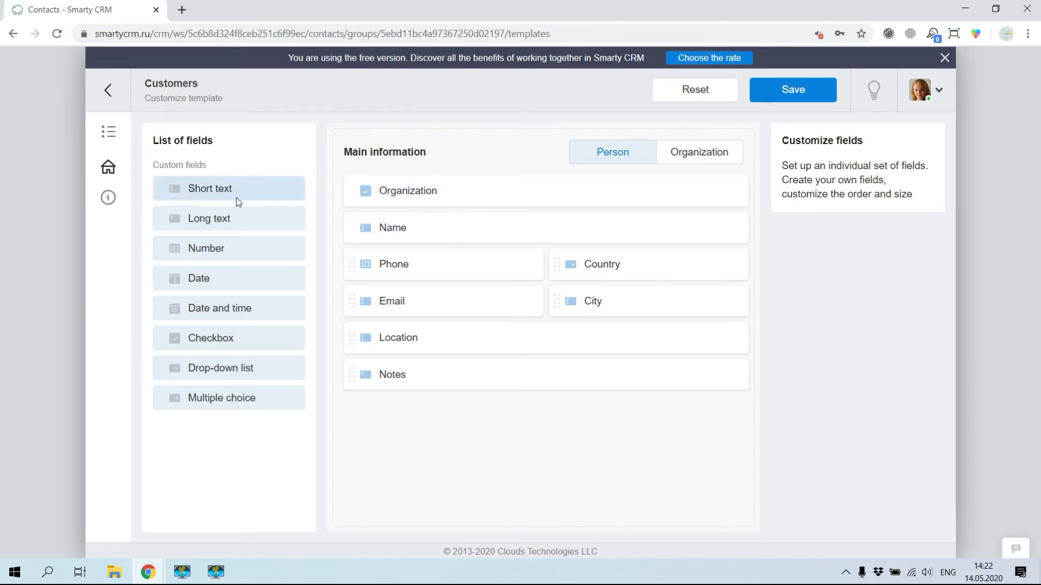
left_click_drag(427, 305, 683, 310)
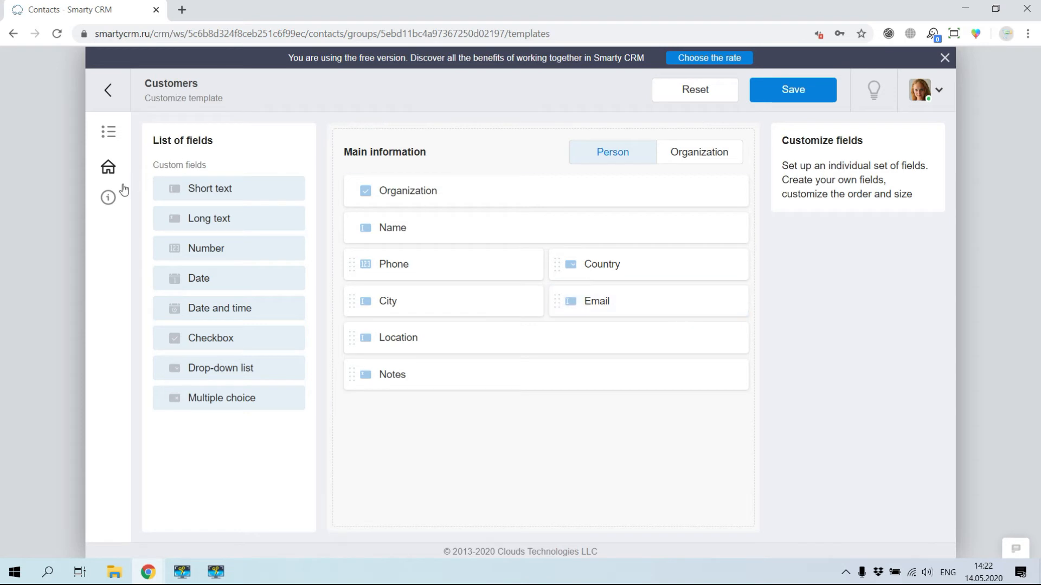
left_click(108, 197)
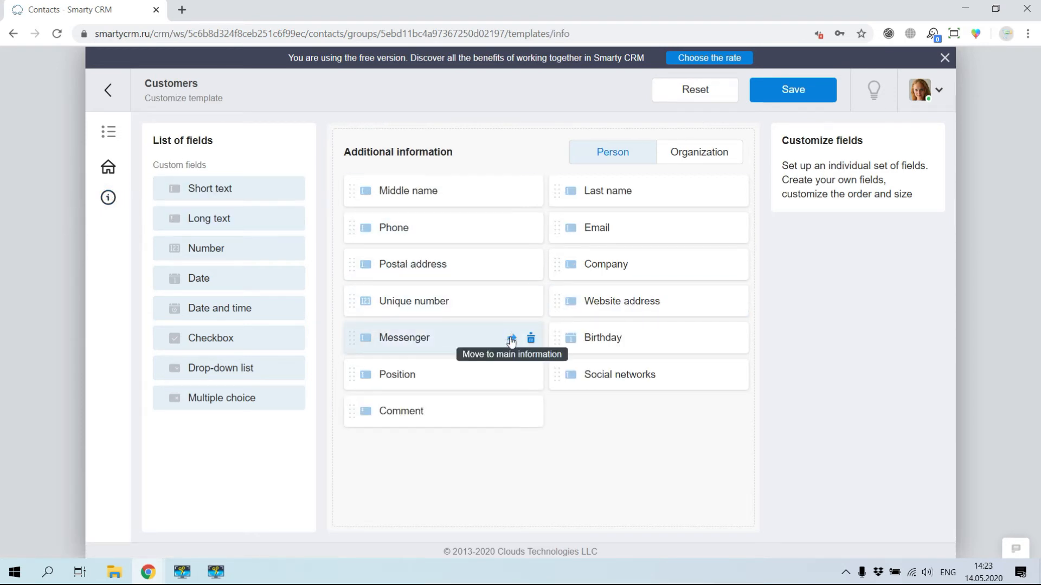
left_click(512, 340)
left_click(511, 376)
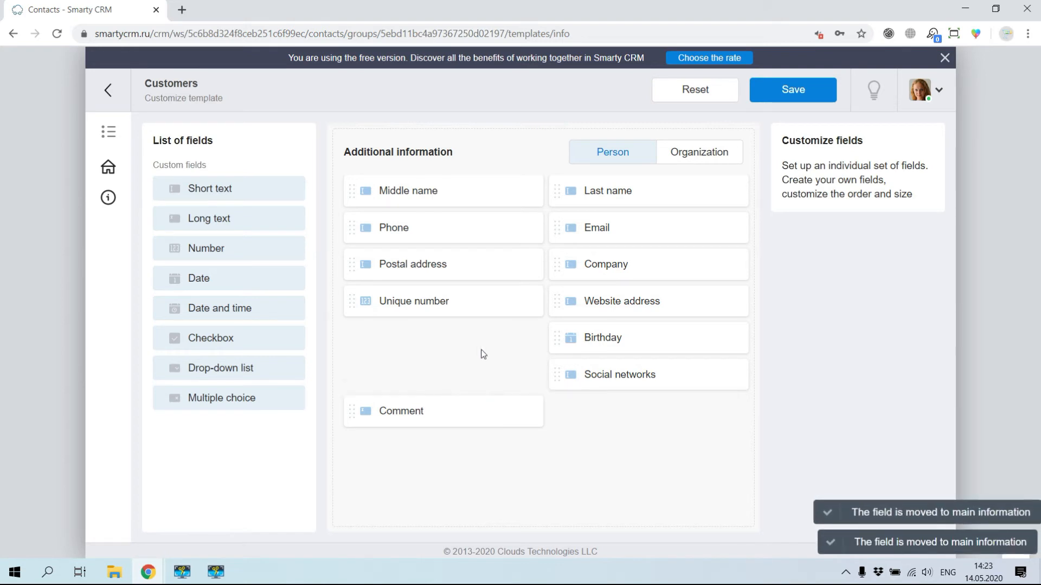
left_click(108, 168)
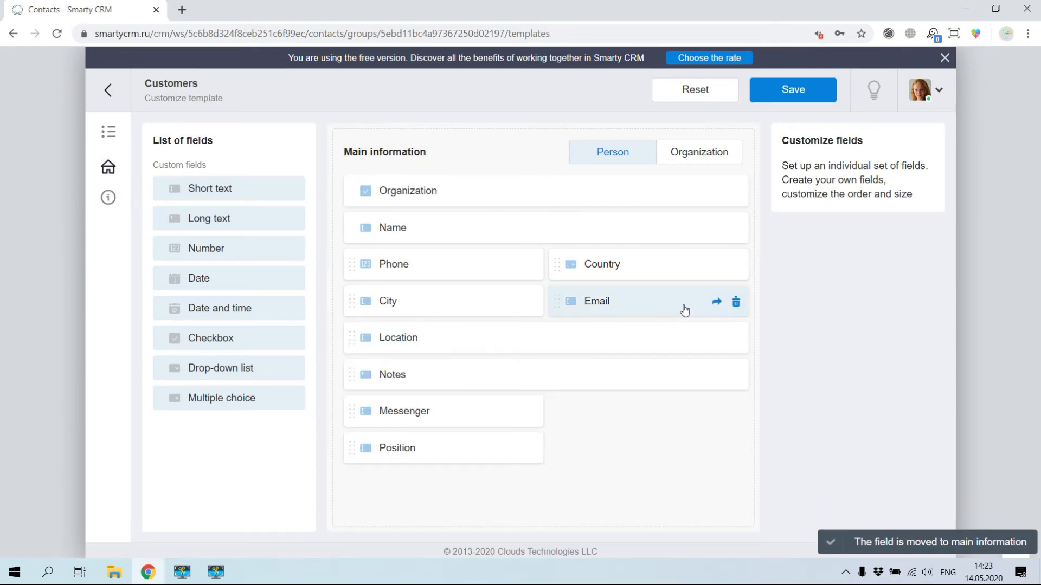
Move the Location field out of the template's main information to the additional information and save the template.
left_click(715, 338)
left_click(792, 104)
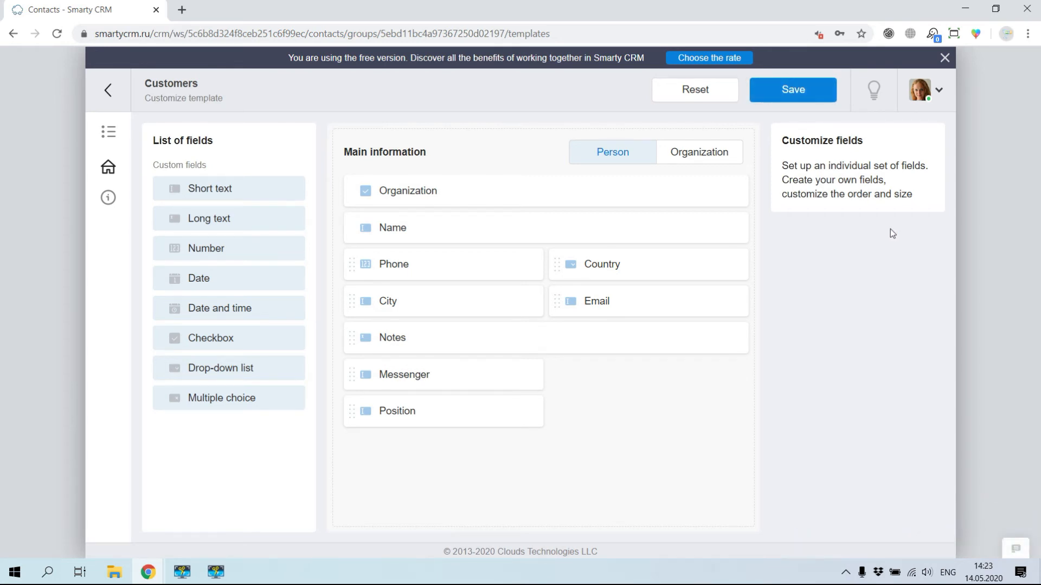
left_click(797, 94)
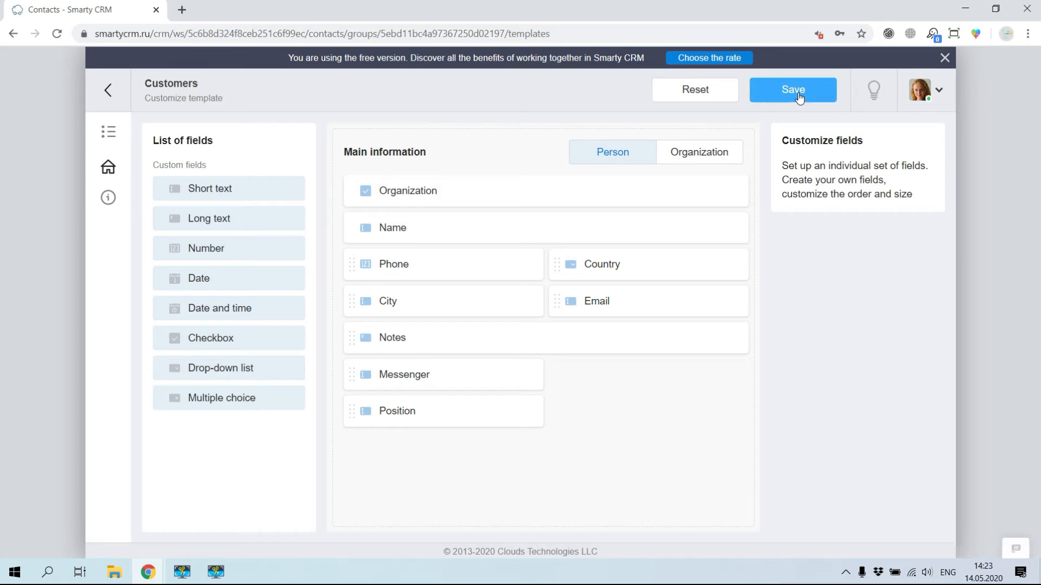
Leave the template, reopen it from the Customers group's settings to view its fields, and return to the group settings.
left_click(109, 104)
left_click(167, 96)
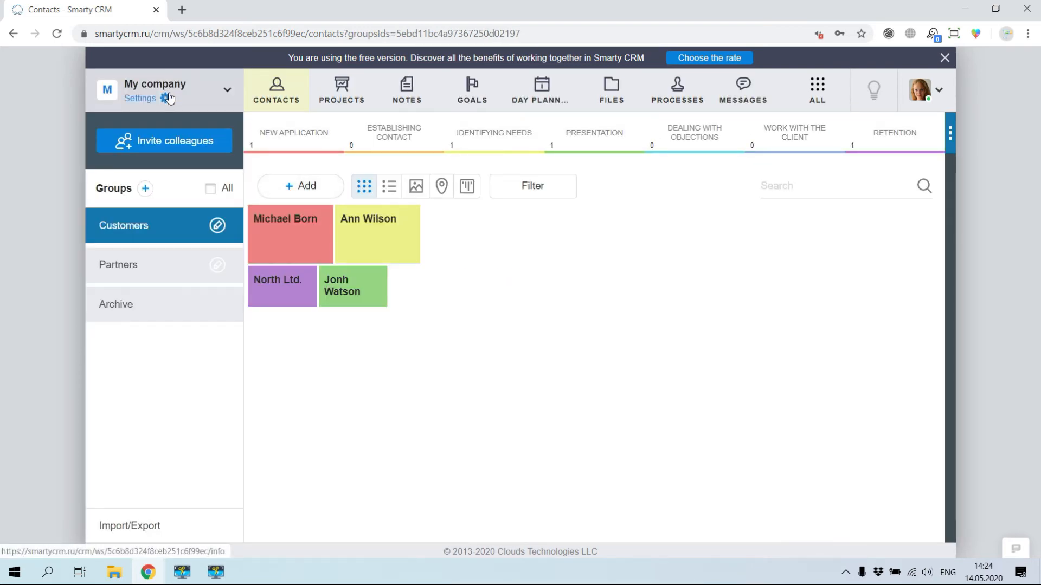
left_click(217, 227)
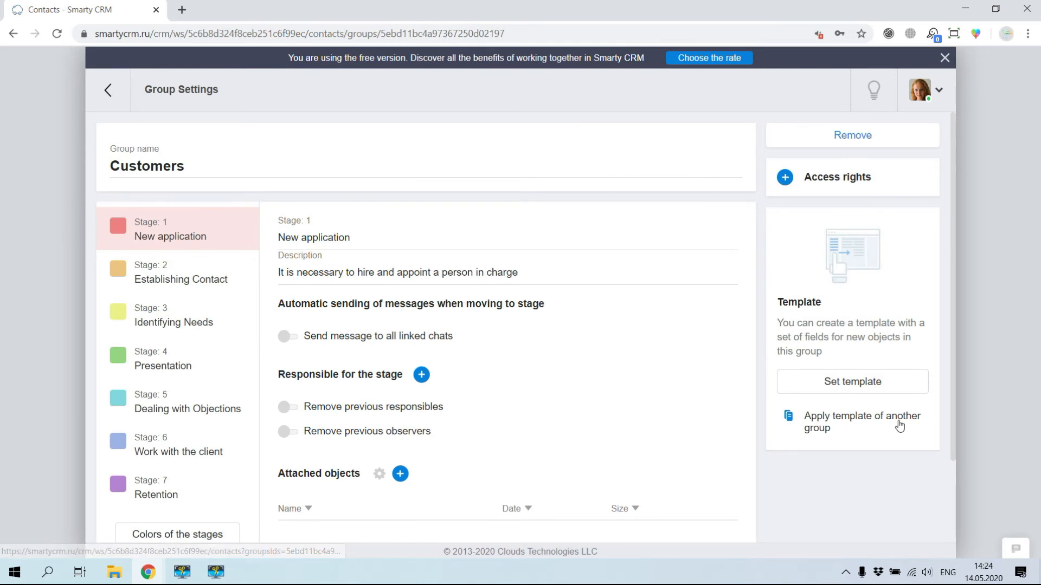
left_click(858, 382)
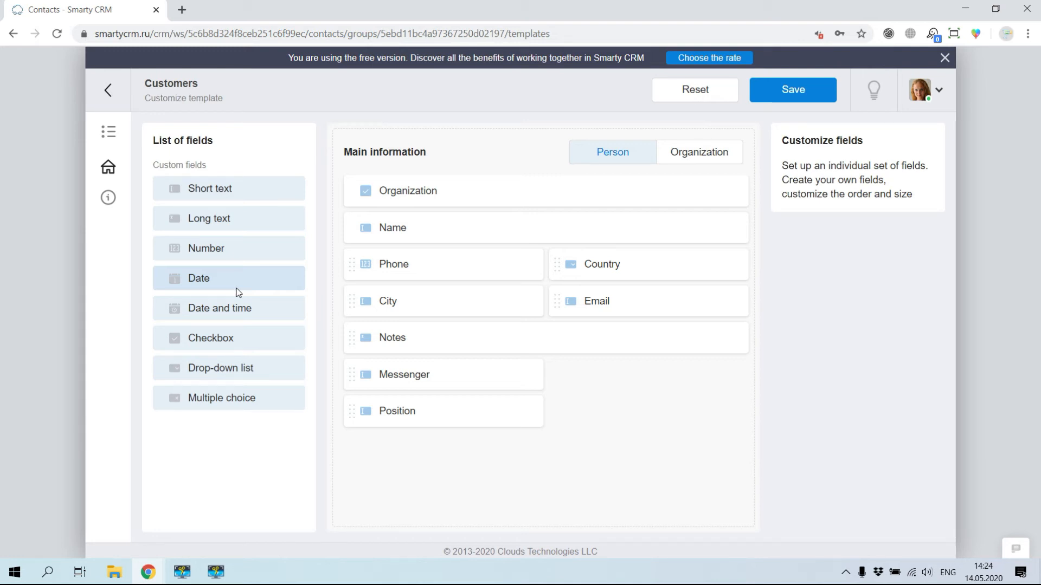
mouse_move(113, 96)
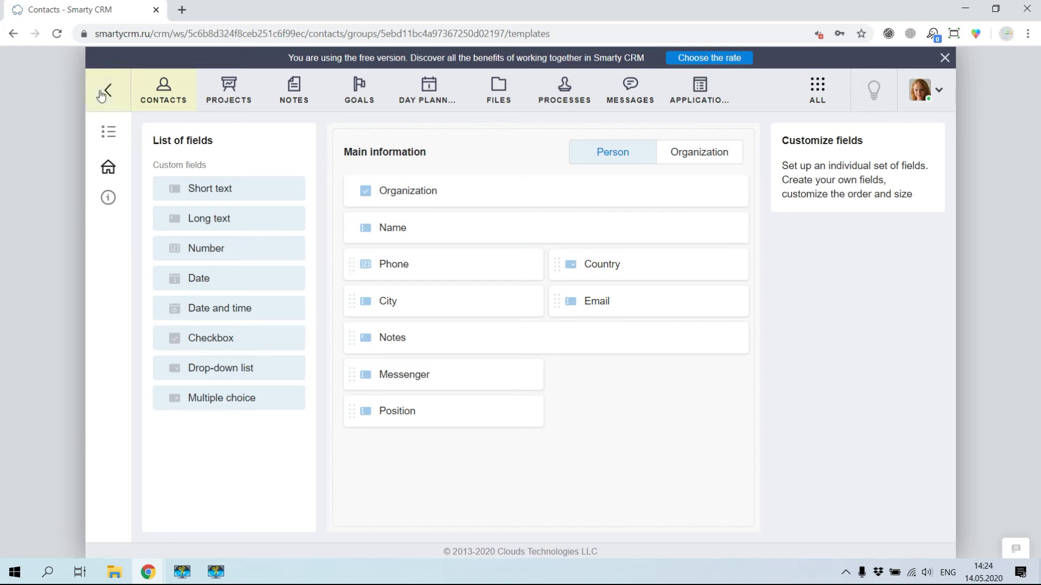
left_click(101, 94)
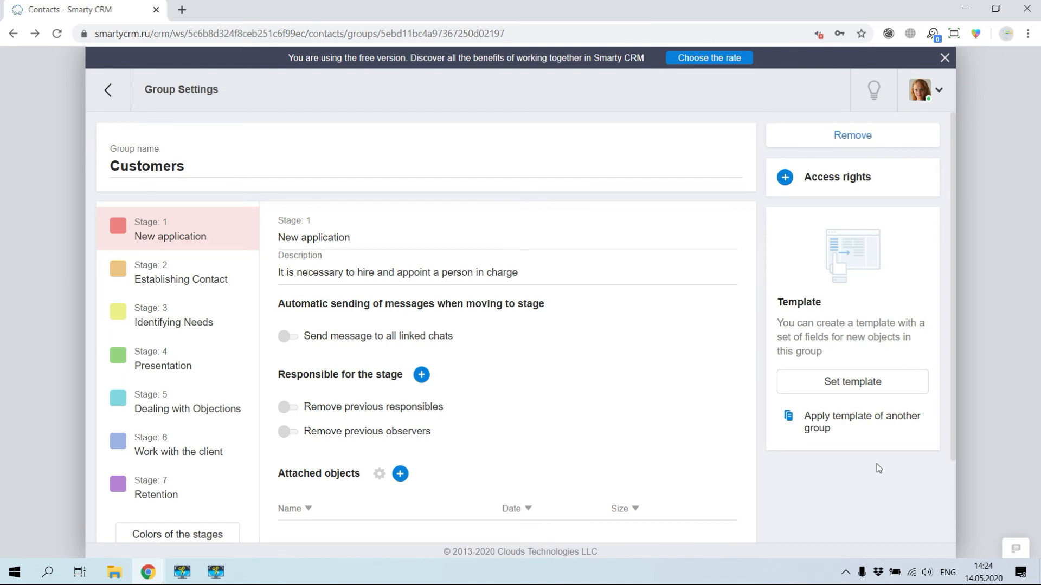
View the dialog for applying another group's template to Customers and close it without choosing a group.
left_click(821, 425)
left_click(503, 308)
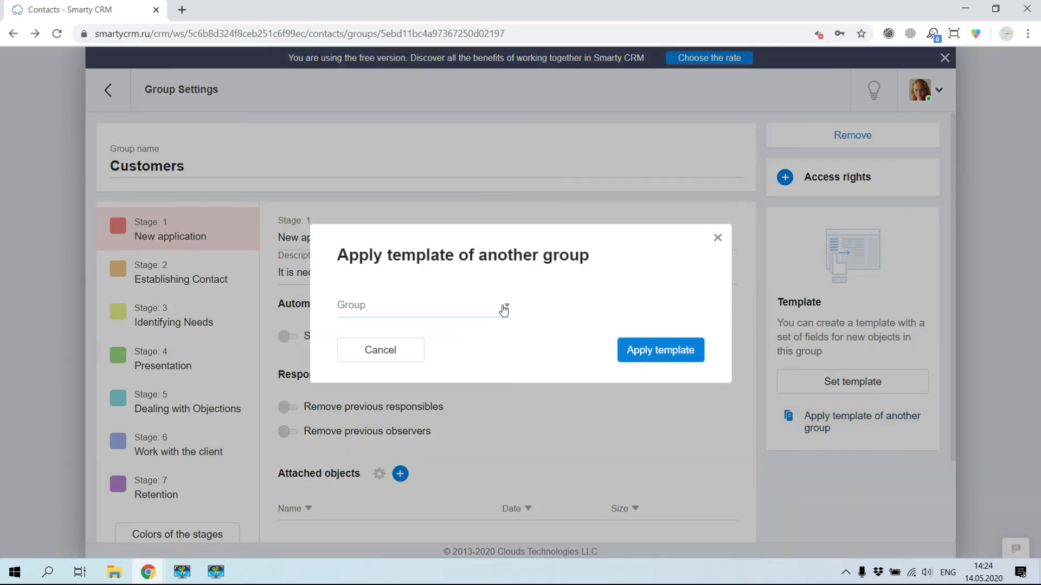
left_click(718, 240)
Return to the contacts, view the dialog for adding a group, and close it without adding one.
left_click(94, 91)
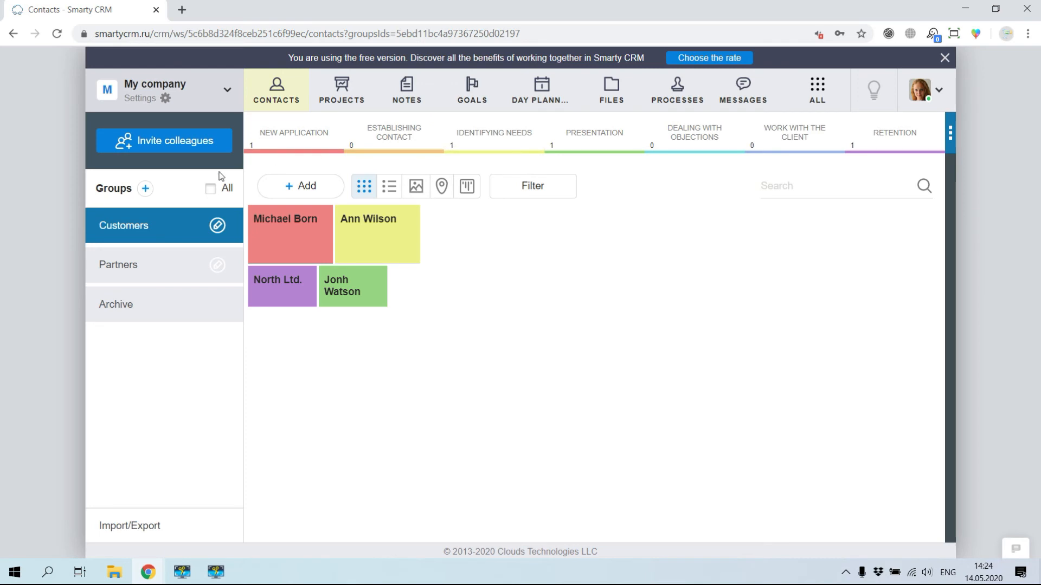
left_click(144, 190)
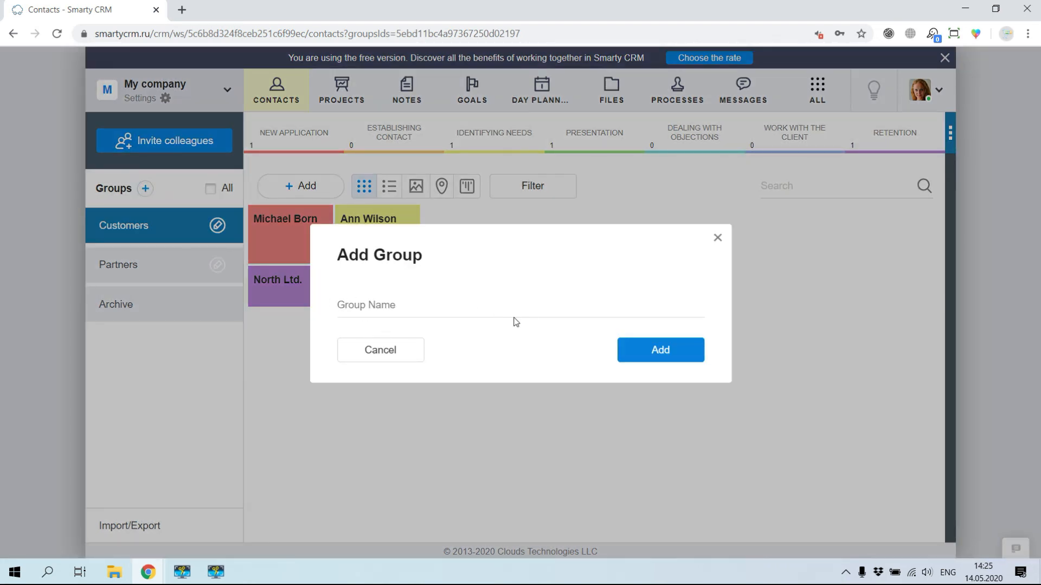
left_click(717, 238)
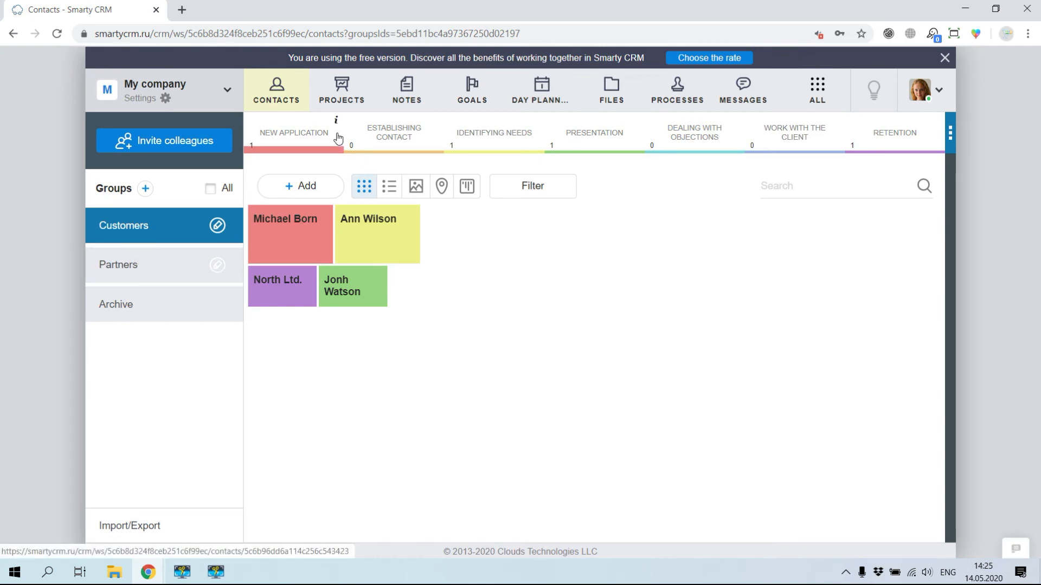
Copy the stage settings of the Customers group into the Partners group.
left_click(219, 267)
scroll(587, 405, "down", 2)
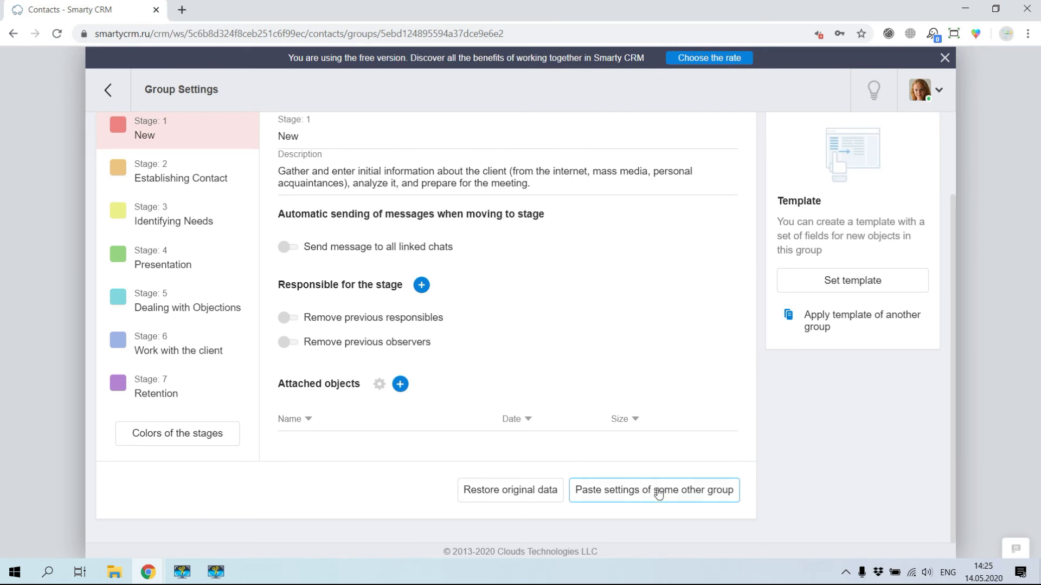
left_click(658, 494)
left_click(505, 310)
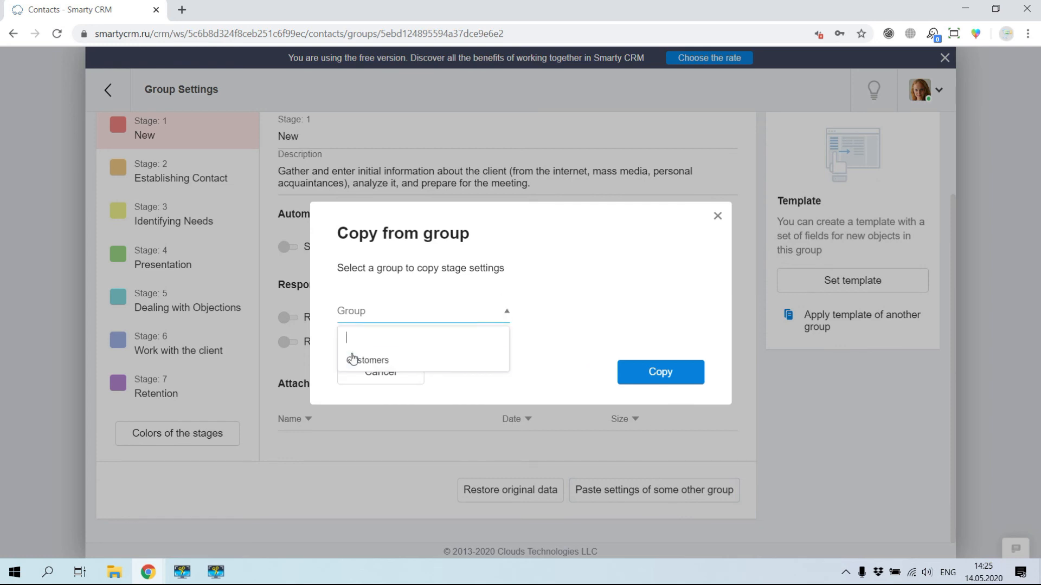
left_click(362, 359)
left_click(639, 373)
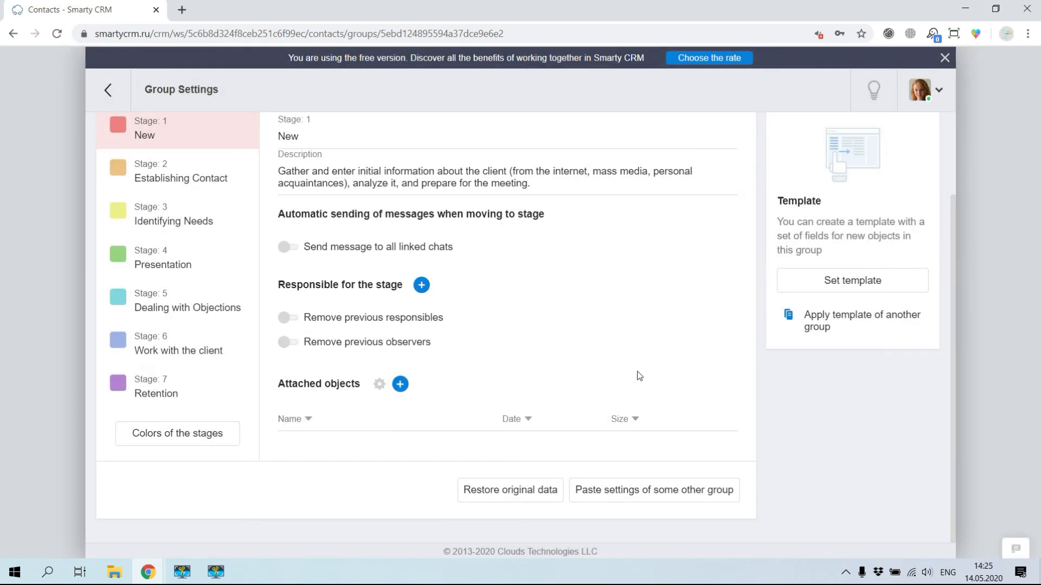
scroll(407, 310, "up", 2)
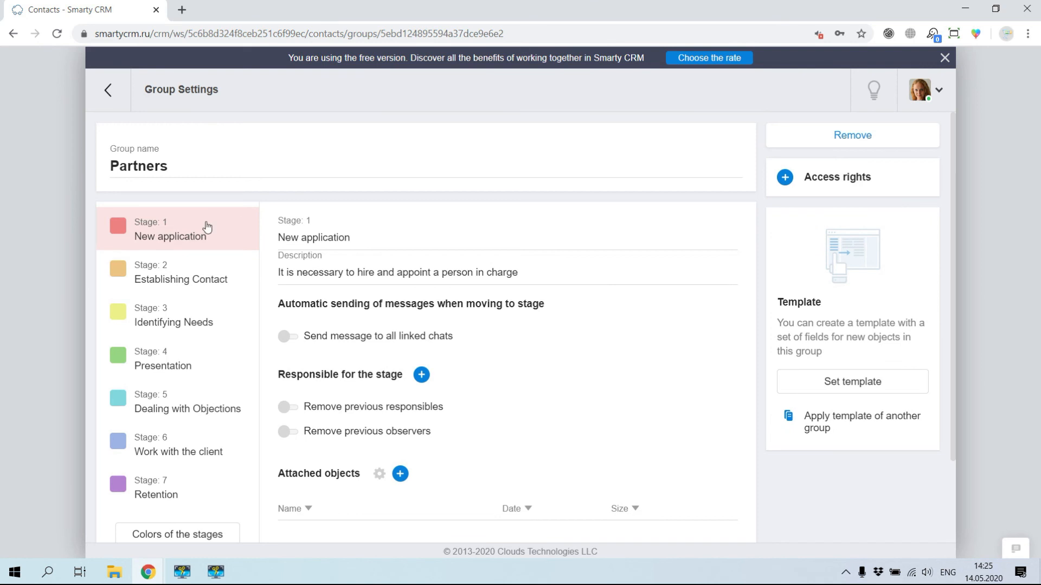
Return to the contacts and switch between the Partners and Customers groups, ending on Customers.
left_click(116, 96)
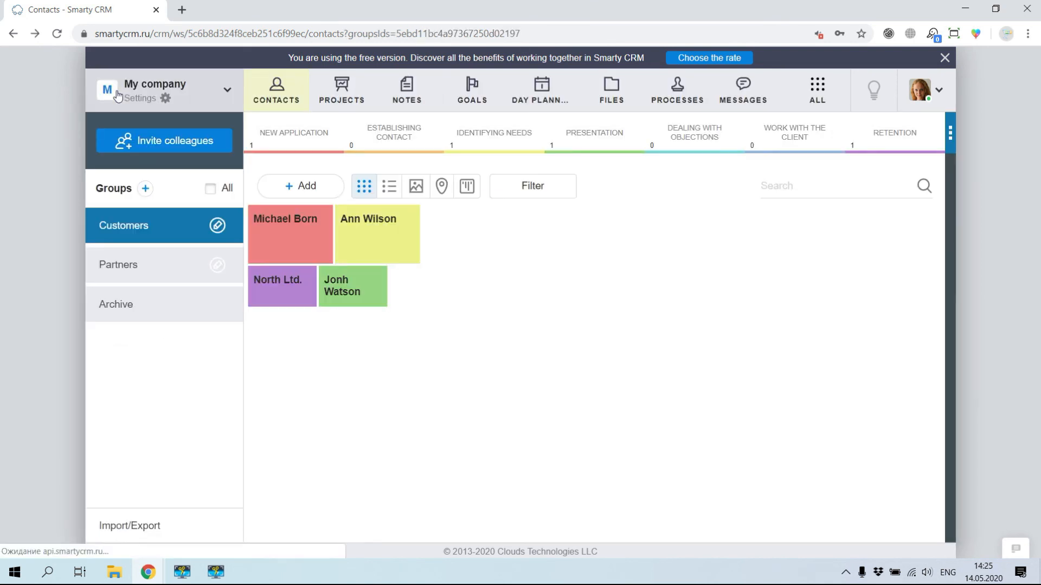
left_click(156, 269)
left_click(172, 229)
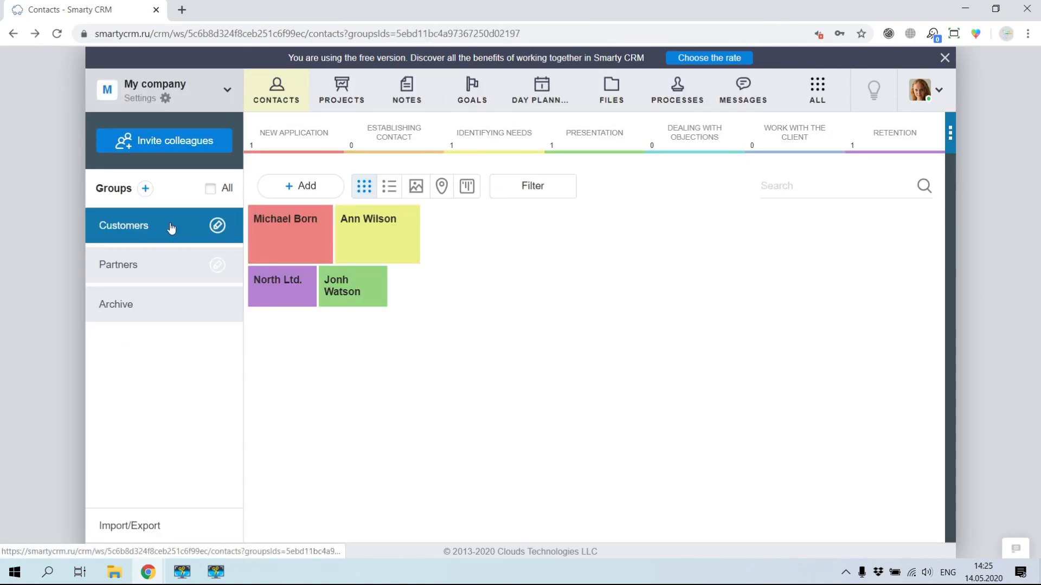
left_click_drag(162, 267, 177, 222)
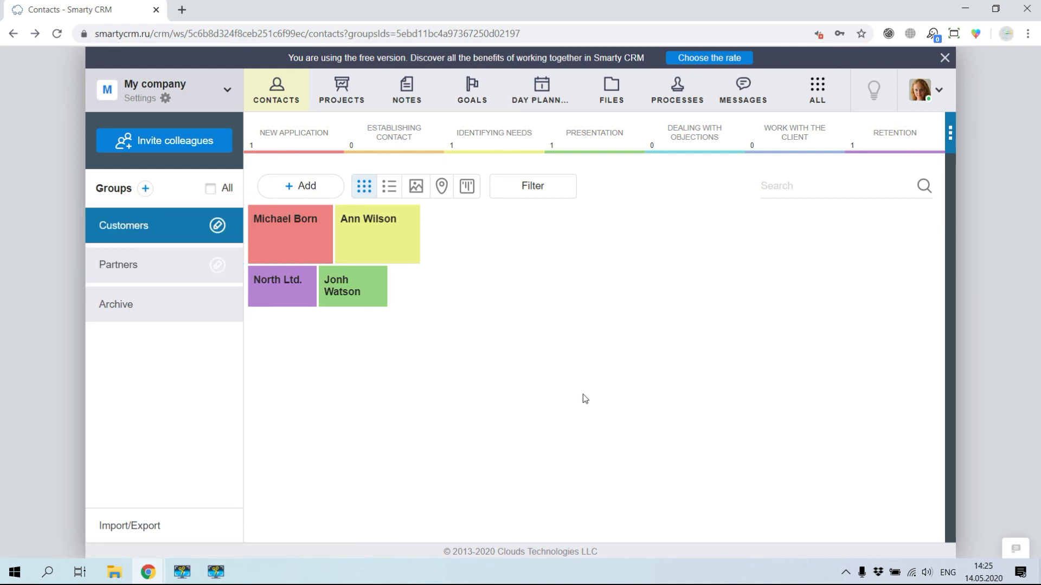
Grant the Customers group the marketing department's viewing right, "Rights for the marketing department" and "Basic right", and save the access rights.
left_click(217, 228)
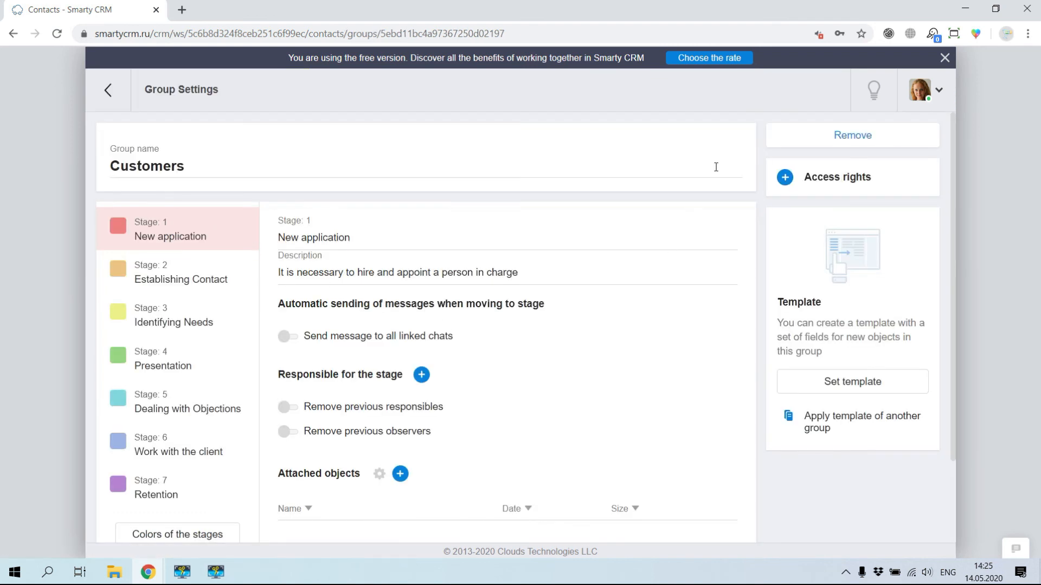
left_click(783, 179)
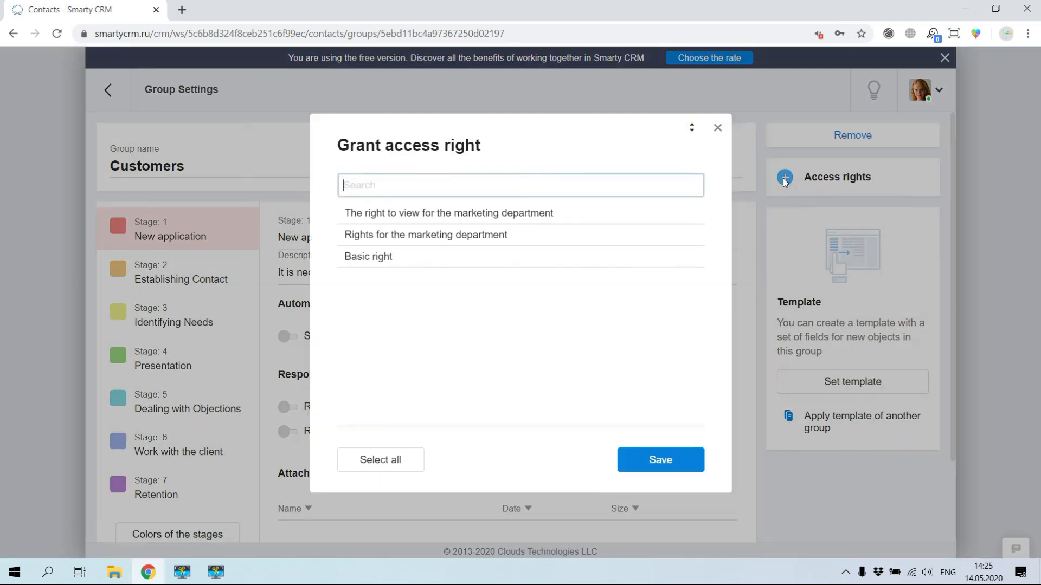
left_click(553, 218)
left_click(547, 222)
left_click(509, 226)
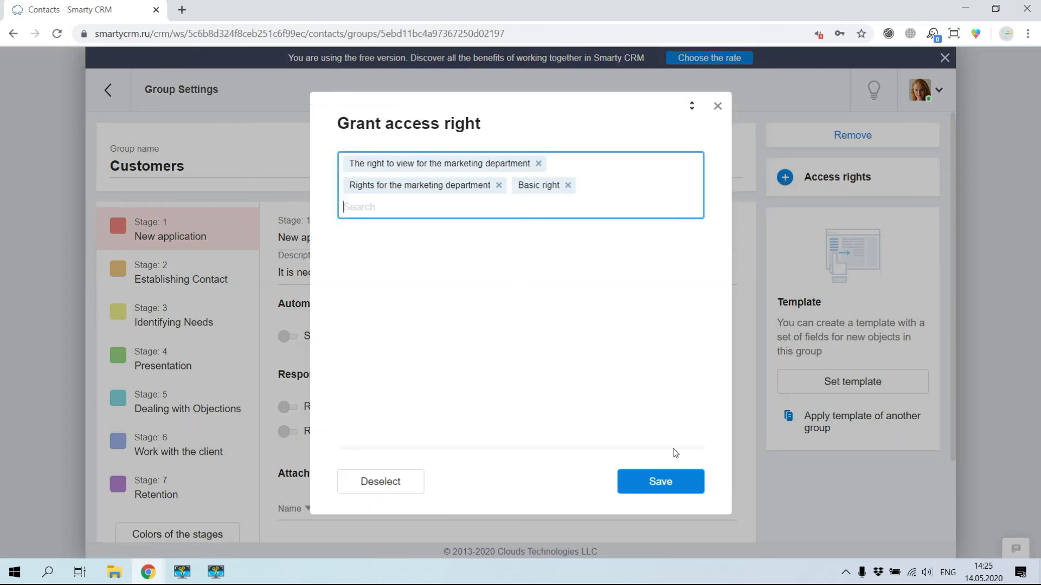
left_click(678, 482)
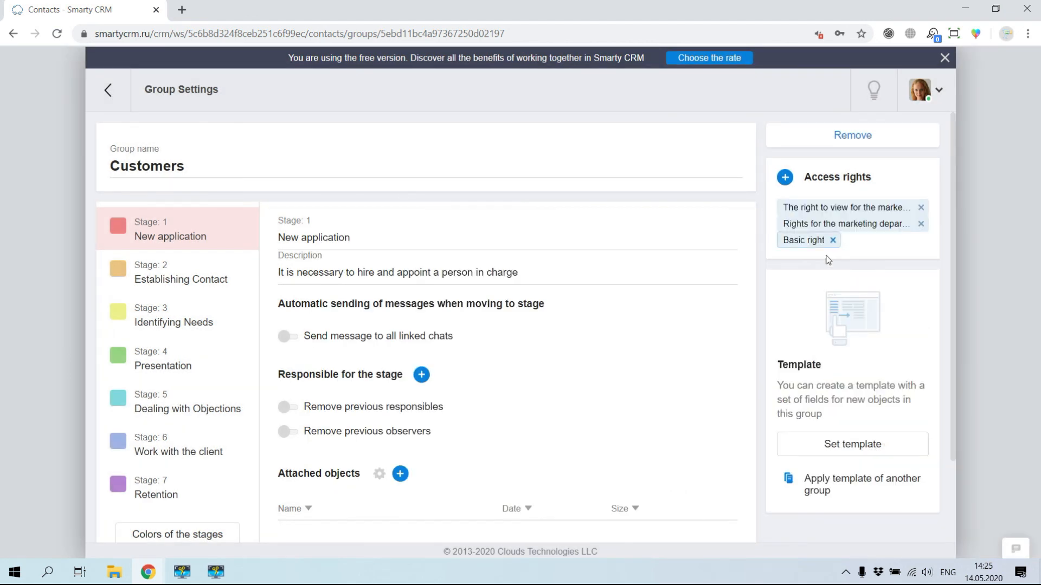